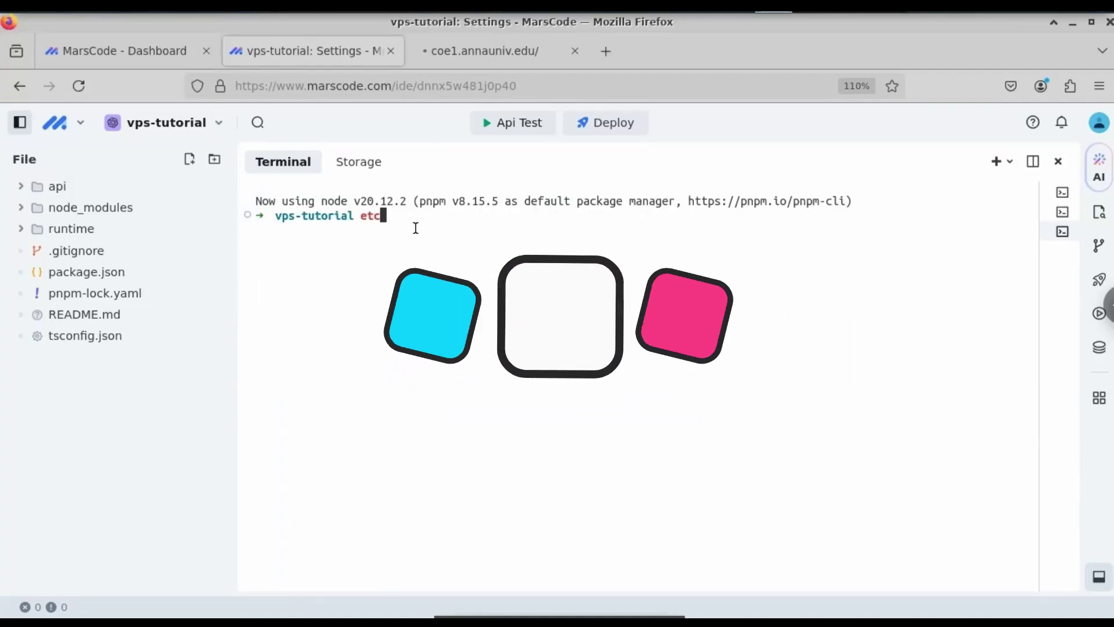
# Become root with sudo su, then begin typing clear at the root prompt.
pyautogui.press('BackSpace')
pyautogui.press('BackSpace')
pyautogui.press('BackSpace')
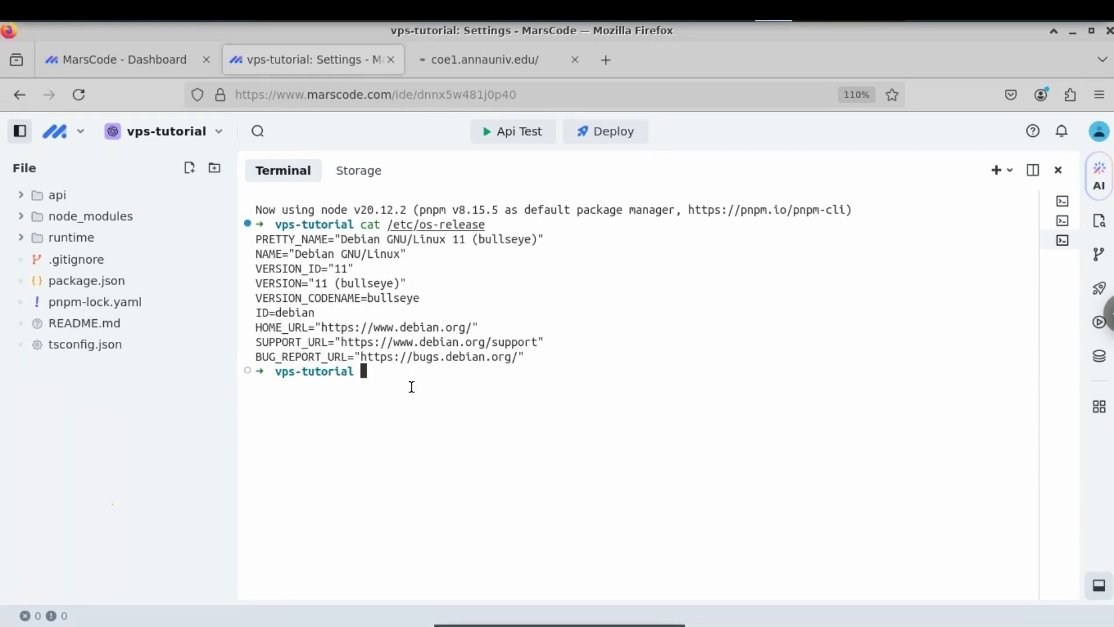
pyautogui.write('sudo su')
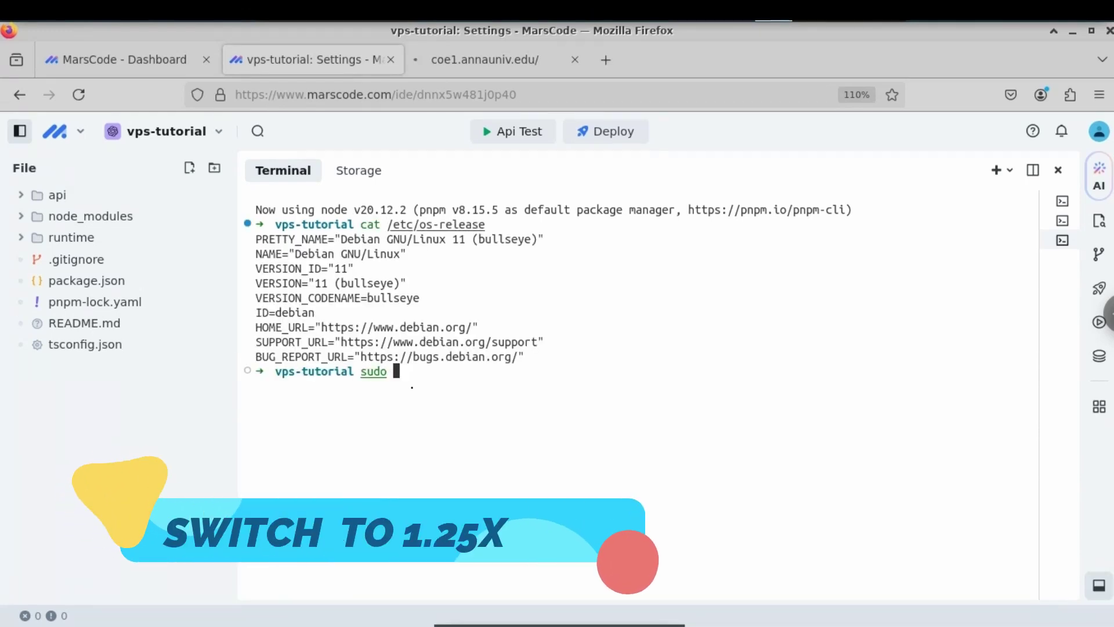
pyautogui.press('Return')
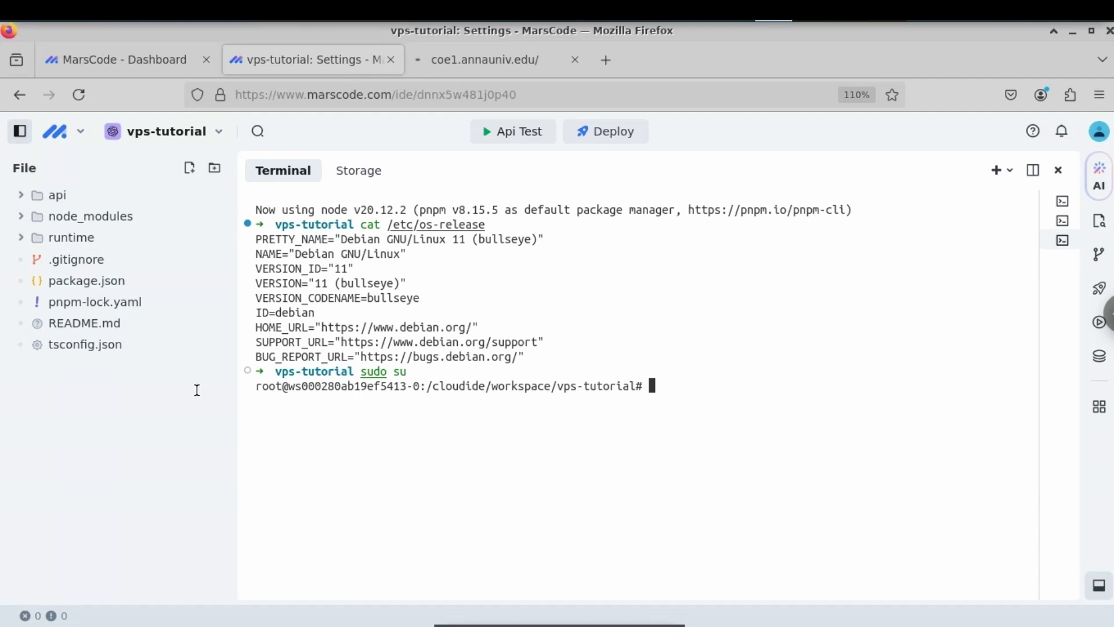
pyautogui.moveTo(256, 385); pyautogui.dragTo(375, 387)
pyautogui.click(726, 393)
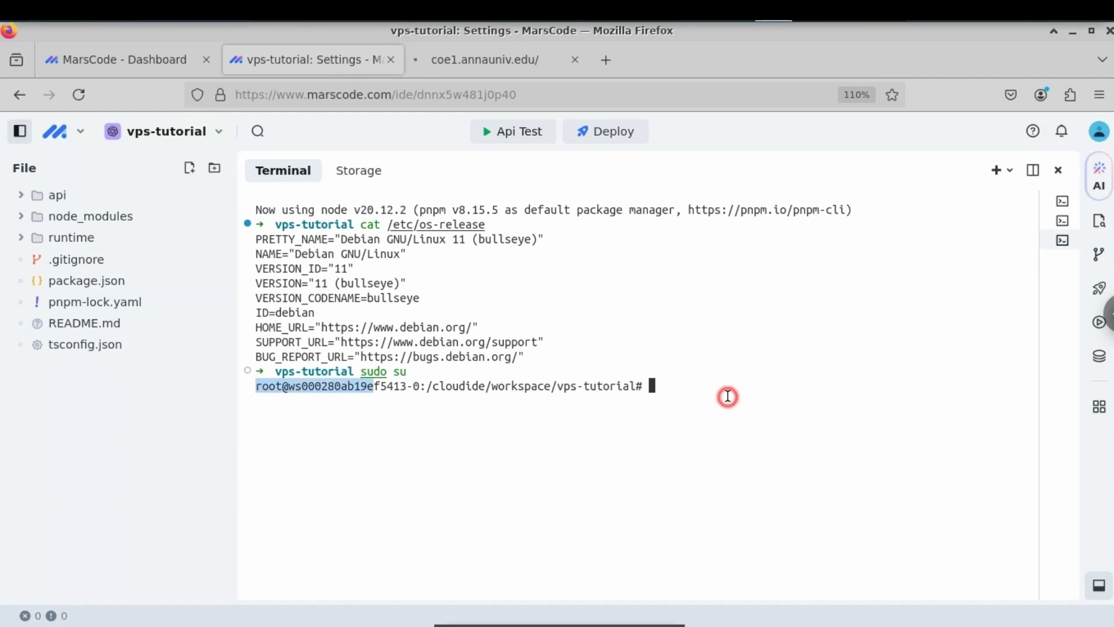
pyautogui.write('clear')
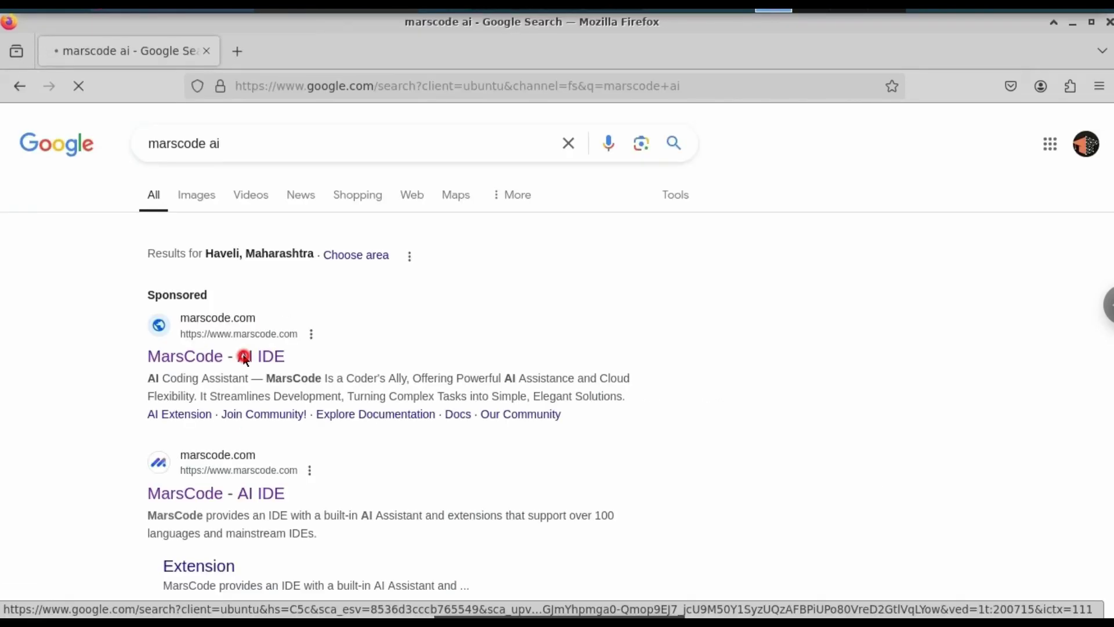
# Open the sponsored 'MarsCode - AI IDE' result from the marscode ai search.
pyautogui.click(244, 356)
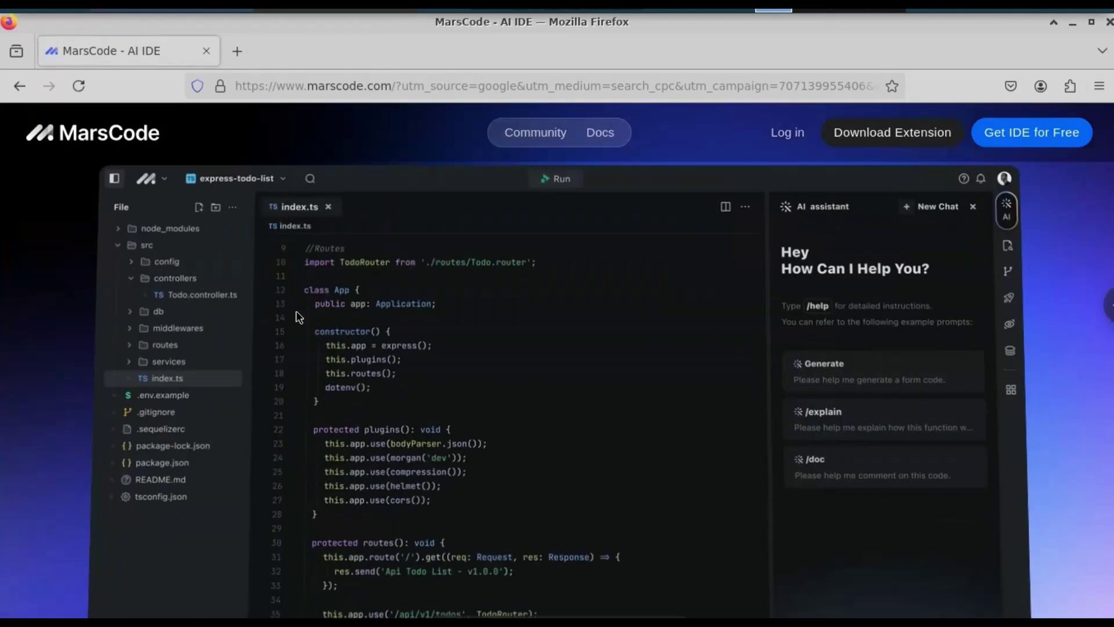
# Browse the MarsCode homepage AI features and choose Get IDE for Free.
pyautogui.scroll(-5, 298, 316)
pyautogui.scroll(-7, 296, 311)
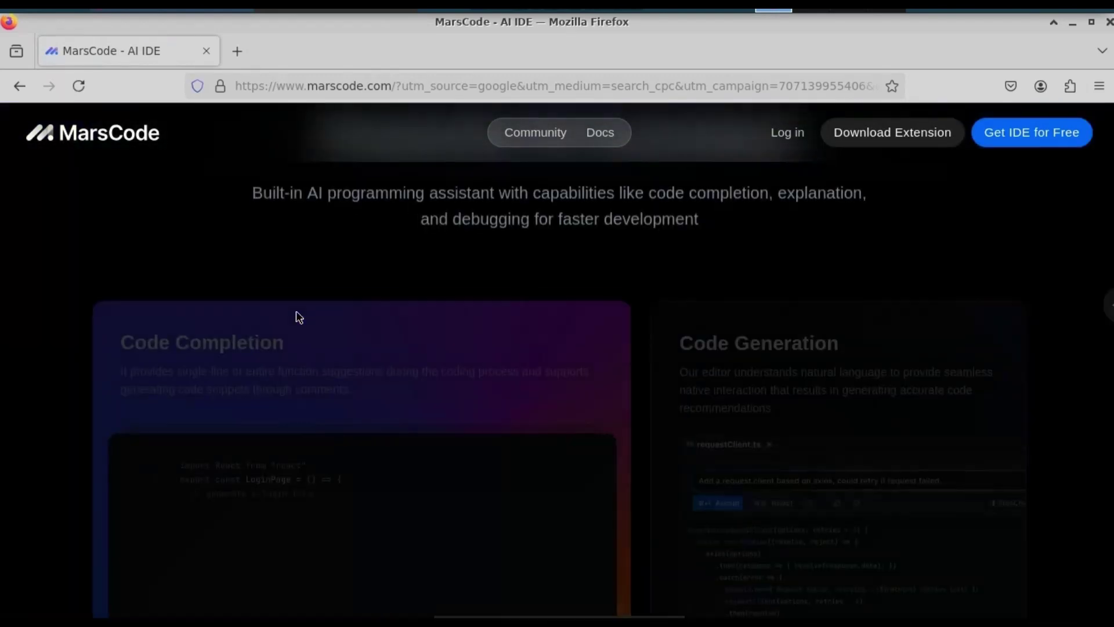
pyautogui.scroll(-6, 295, 311)
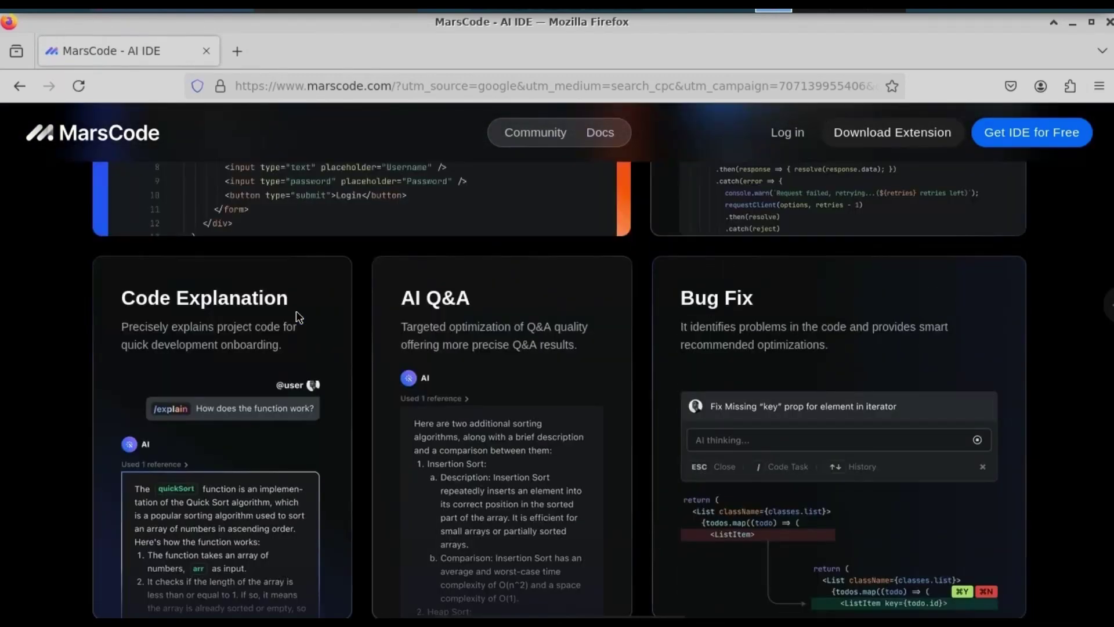
pyautogui.scroll(8, 296, 311)
pyautogui.scroll(10, 296, 311)
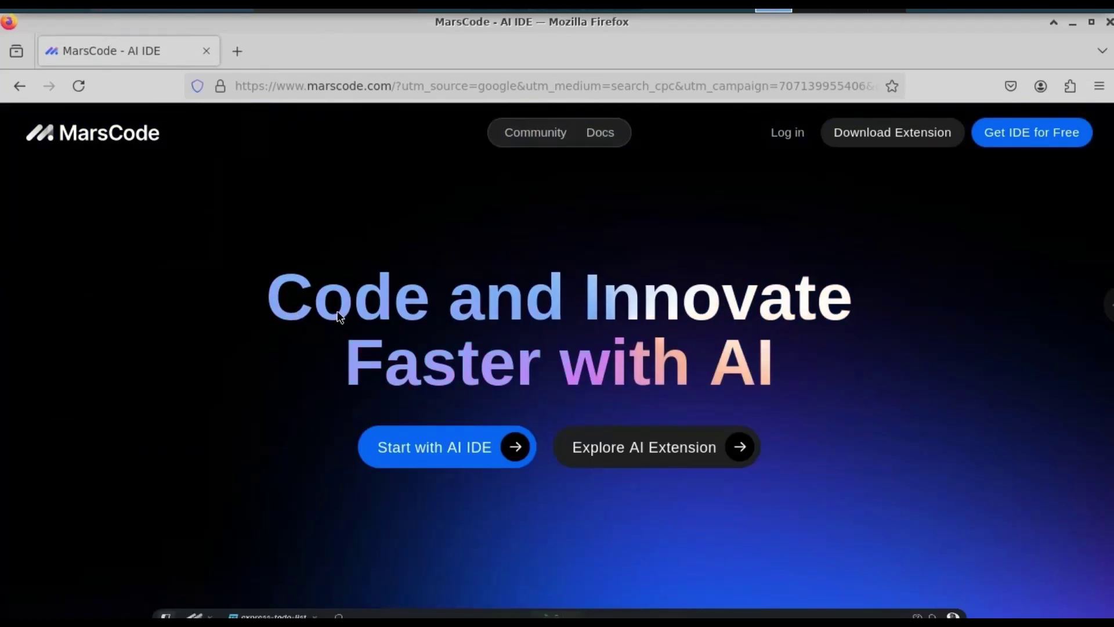
pyautogui.click(1038, 138)
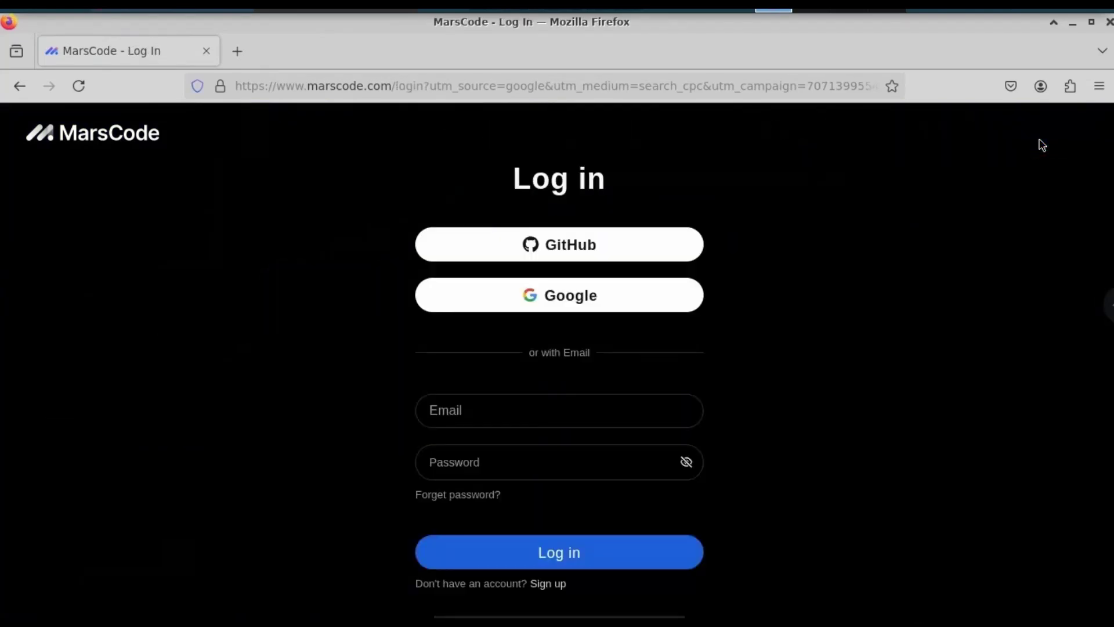
# Switch to the Sign Up form, focus its Email field, and open a blank new tab.
pyautogui.click(547, 583)
pyautogui.click(478, 275)
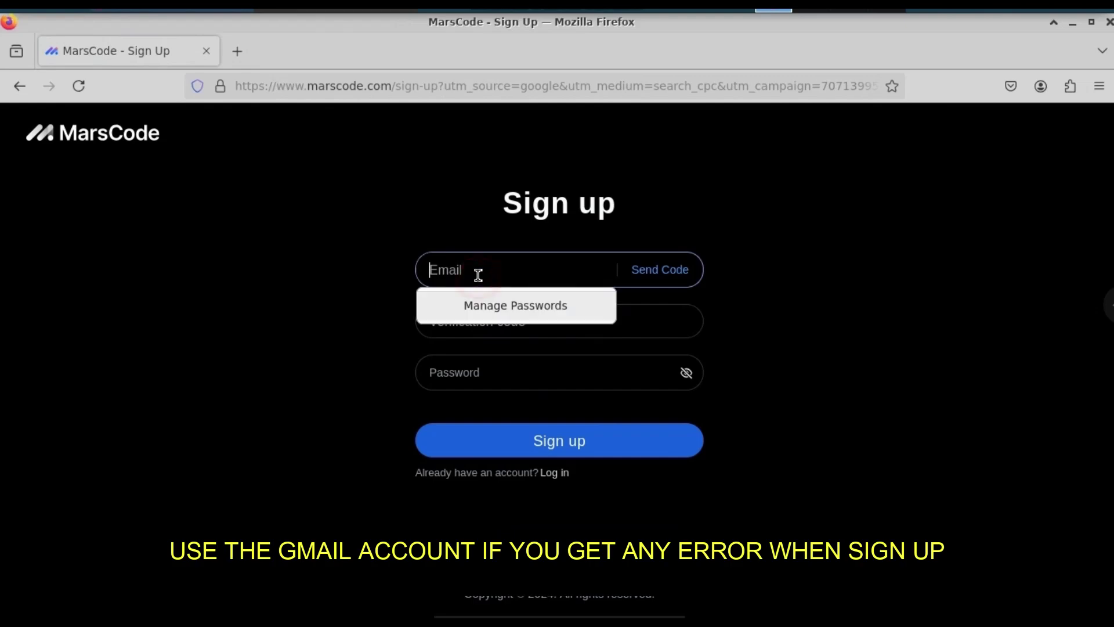
pyautogui.click(234, 53)
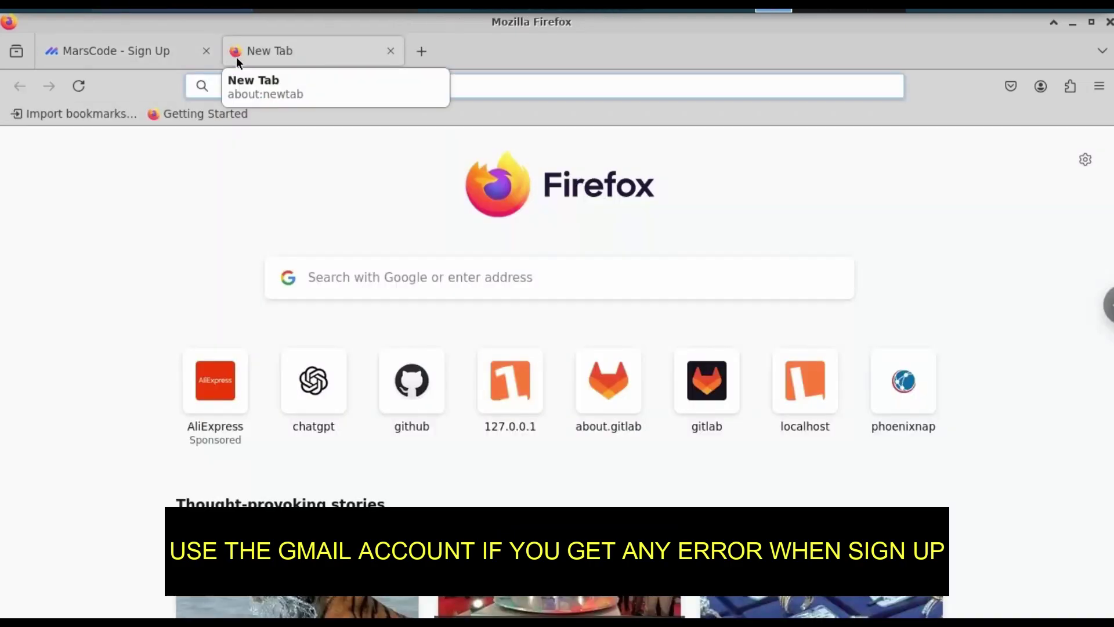
# Get a disposable address from temp-mail.org via a 'temp mail' search, then refocus MarsCode's Email field.
pyautogui.write('temp mail')
pyautogui.press('Return')
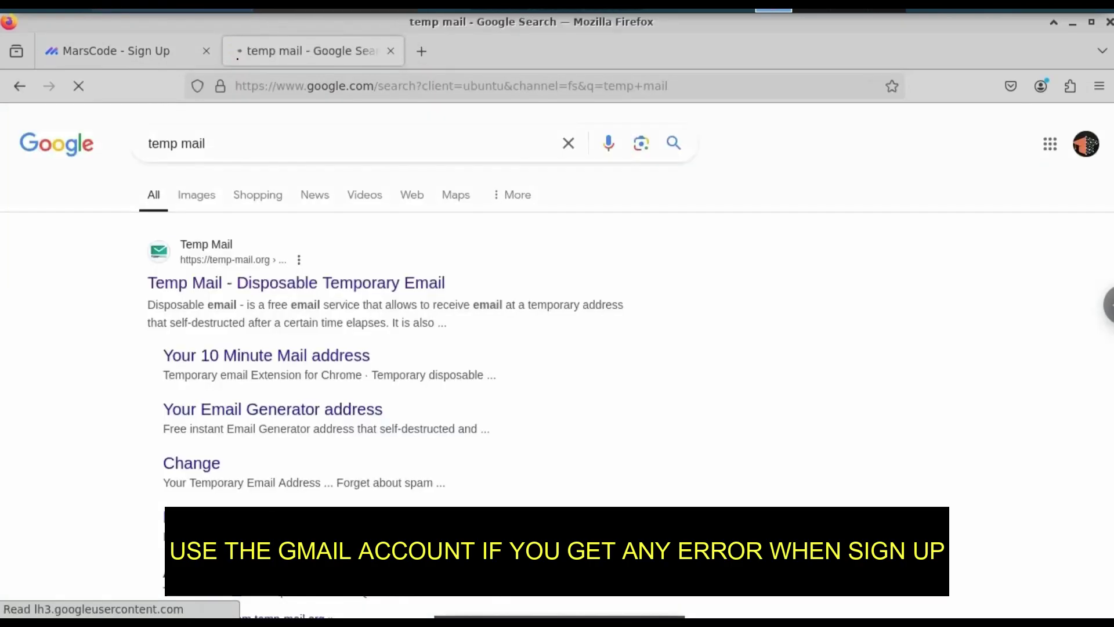
pyautogui.click(231, 284)
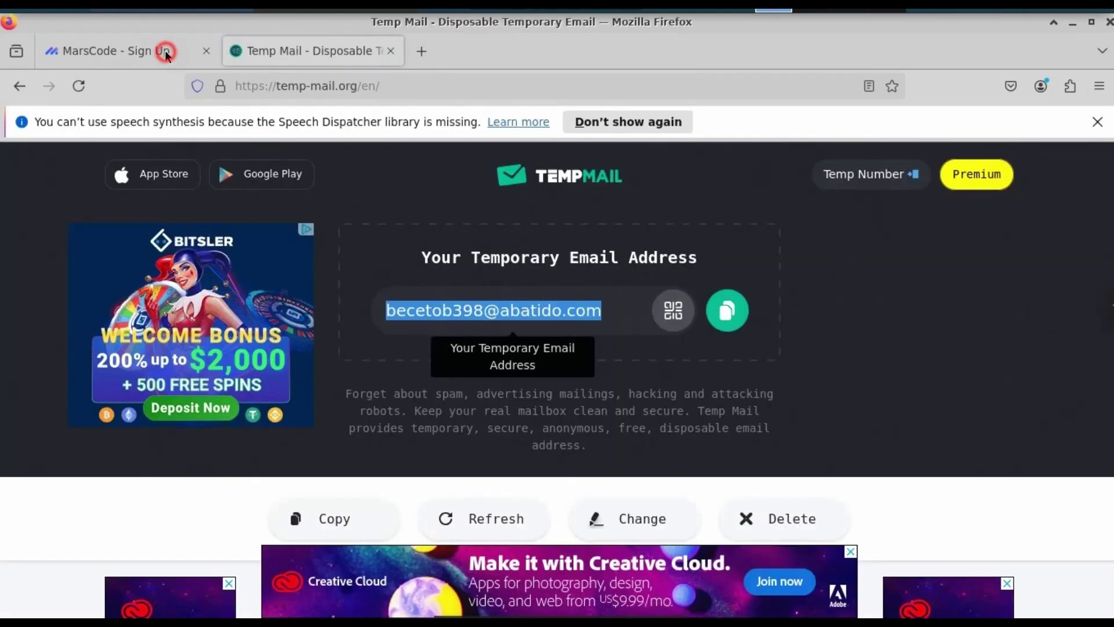
pyautogui.click(165, 52)
pyautogui.click(494, 276)
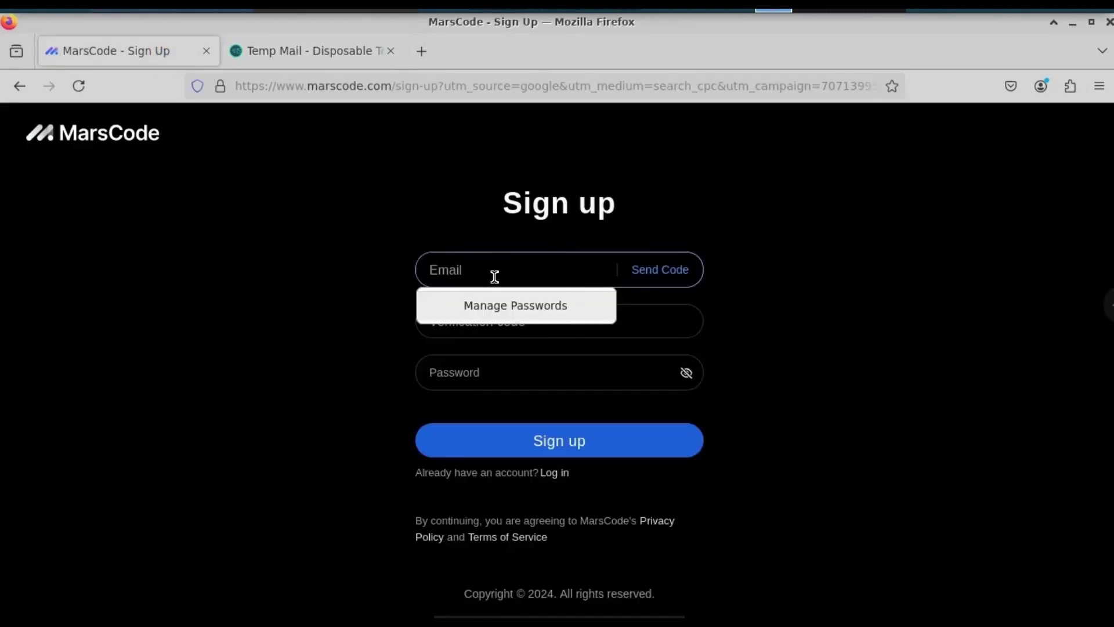
# Send a MarsCode verification code to the pasted temporary address, passing the slider puzzle check.
pyautogui.hotkey('ctrl', 'v')
pyautogui.click(663, 276)
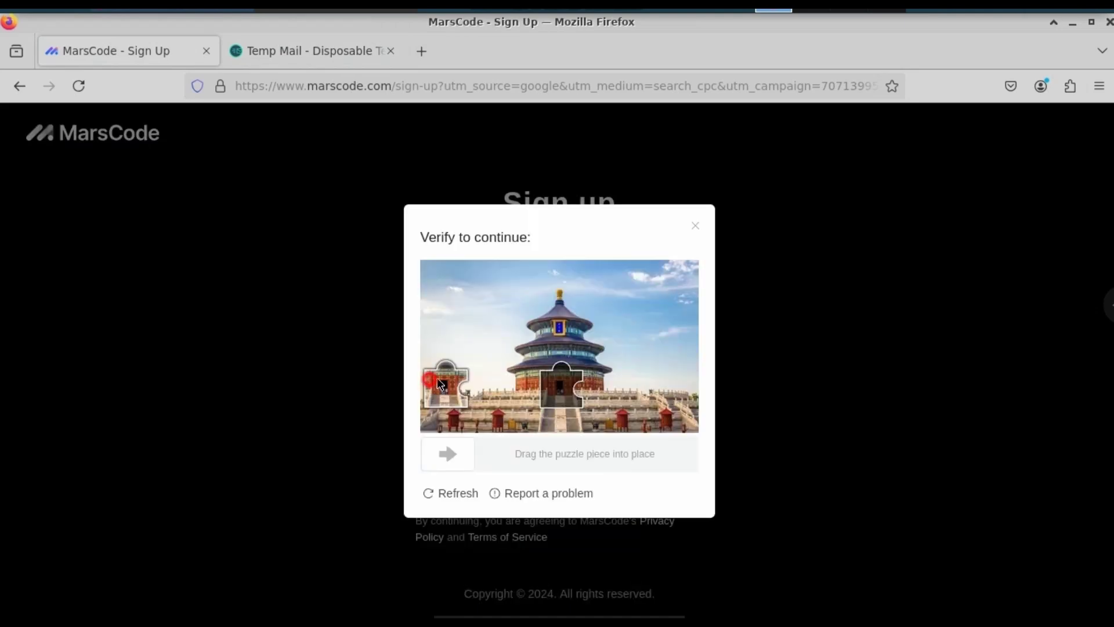
pyautogui.moveTo(437, 377); pyautogui.dragTo(552, 378)
pyautogui.click(514, 328)
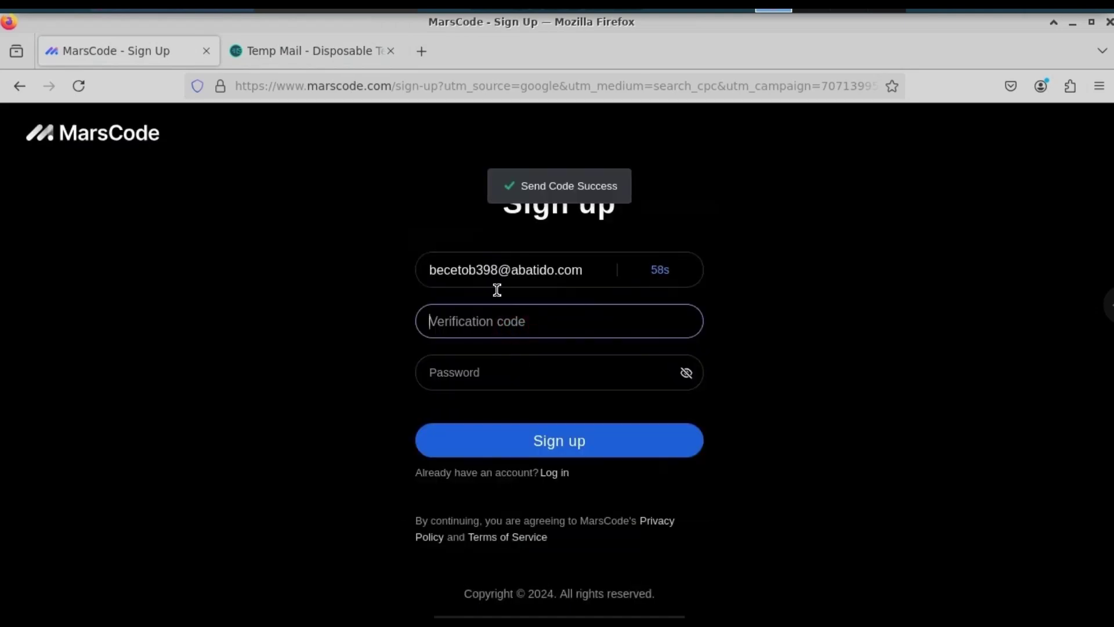
pyautogui.click(316, 48)
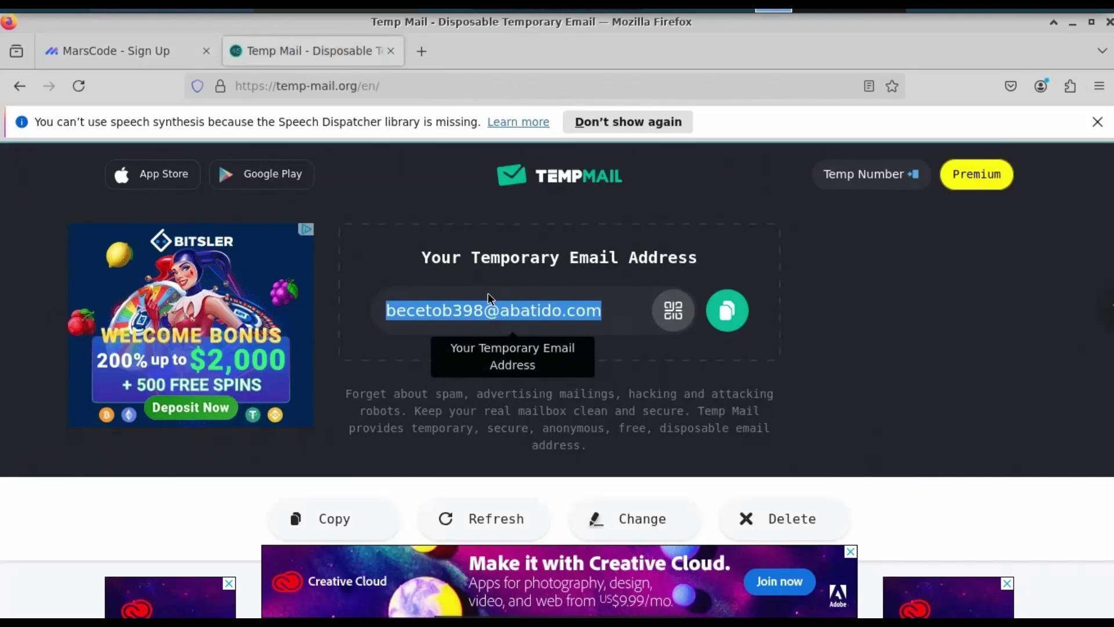
# Open the MarsCode Email Verification message and select its six-letter code.
pyautogui.scroll(-10, 493, 301)
pyautogui.scroll(-2, 496, 308)
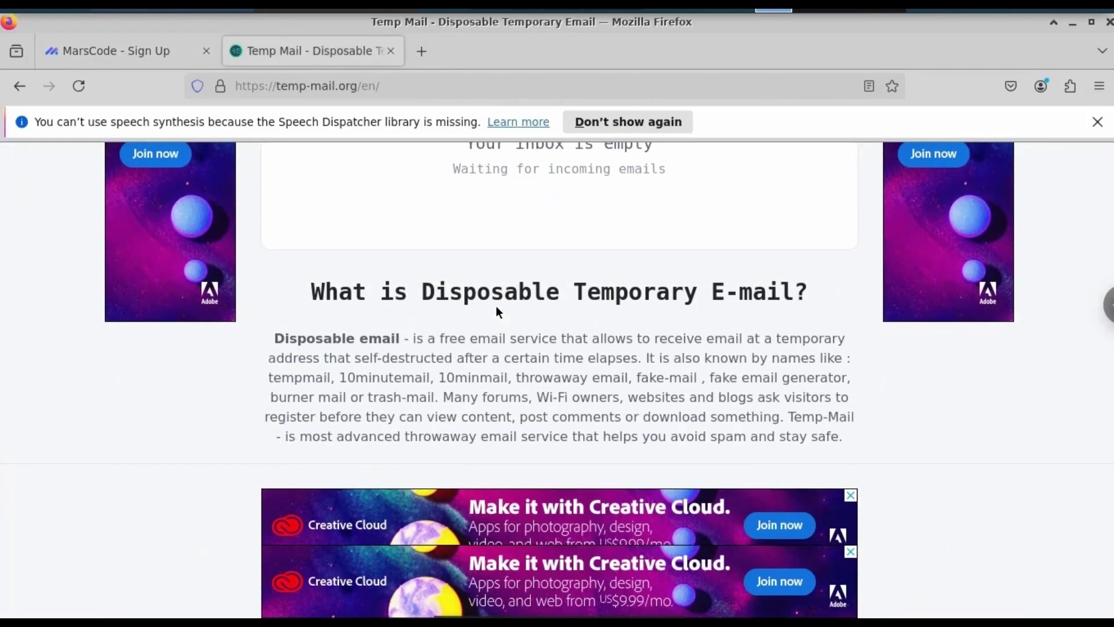
pyautogui.scroll(3, 496, 307)
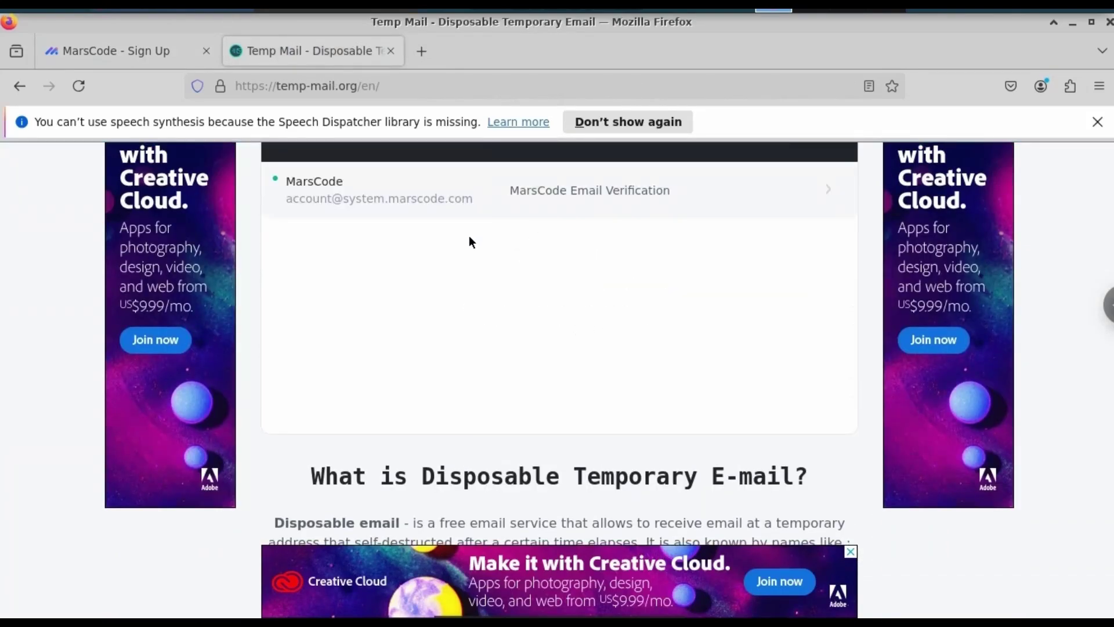
pyautogui.click(571, 194)
pyautogui.scroll(-4, 557, 348)
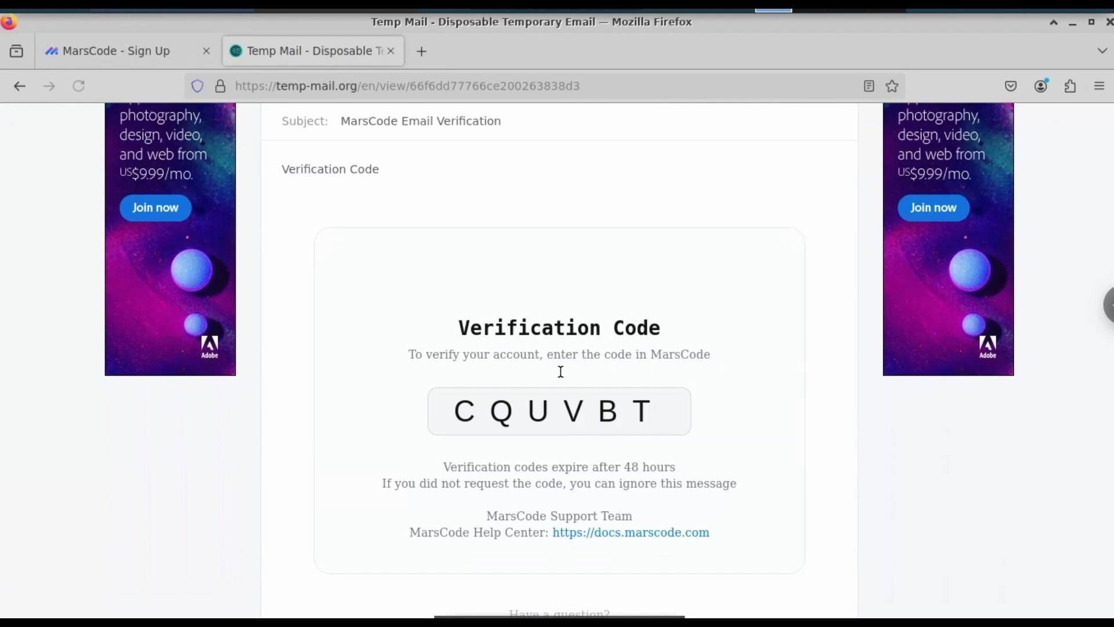
pyautogui.click(651, 413)
pyautogui.moveTo(484, 414); pyautogui.dragTo(455, 415)
pyautogui.hotkey('ctrl', 'c')
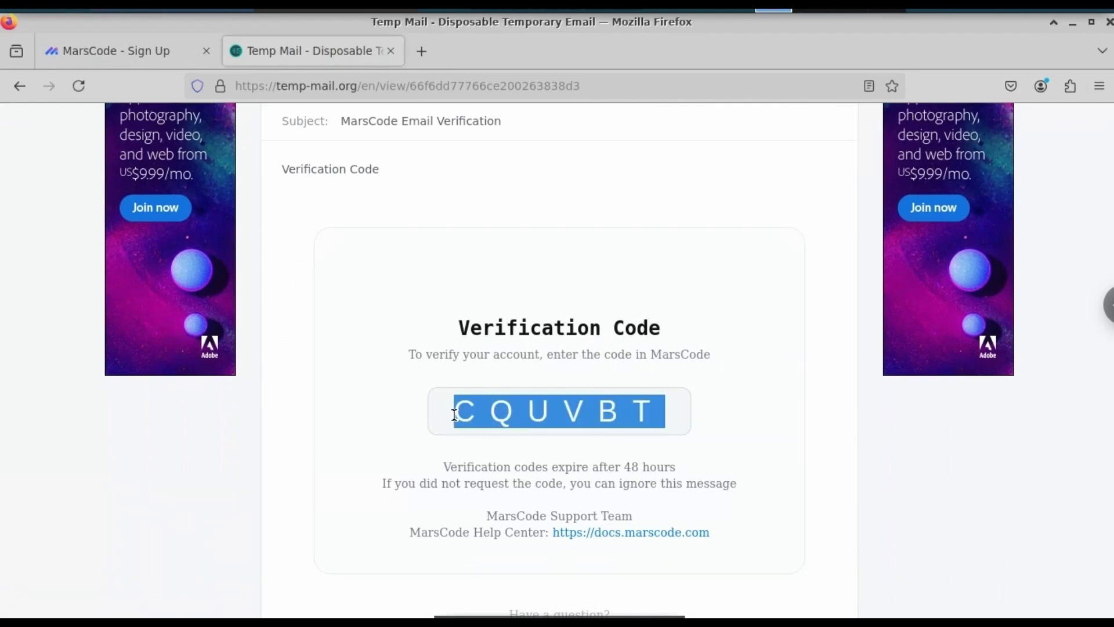
# Enter the emailed code and a securely generated password, submit sign-up, and log in.
pyautogui.click(131, 52)
pyautogui.hotkey('ctrl', 'v')
pyautogui.click(462, 376)
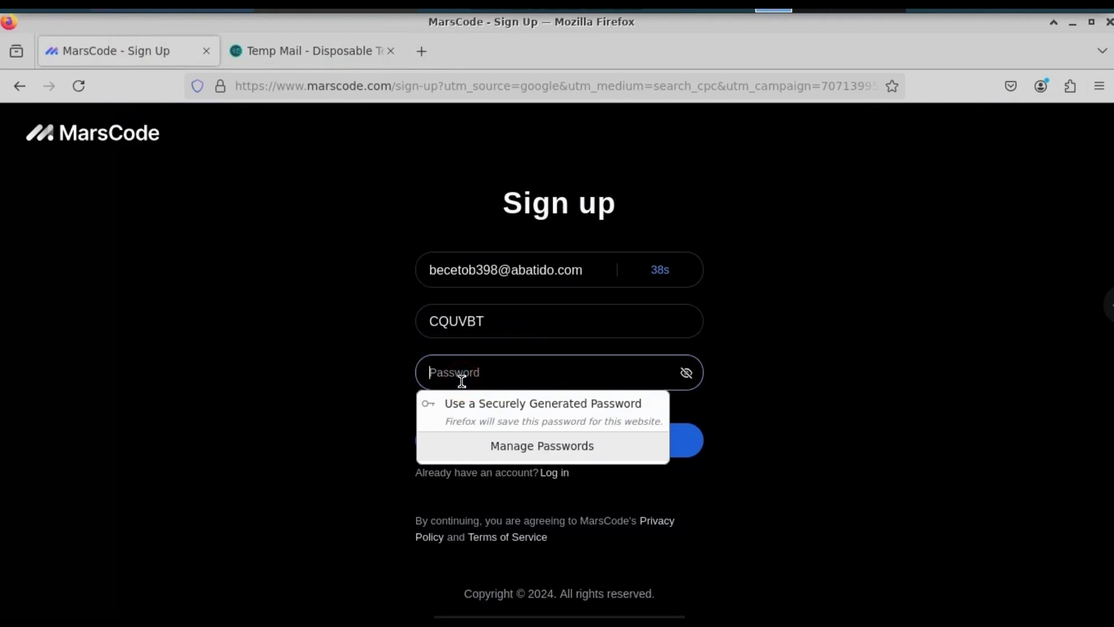
pyautogui.click(482, 411)
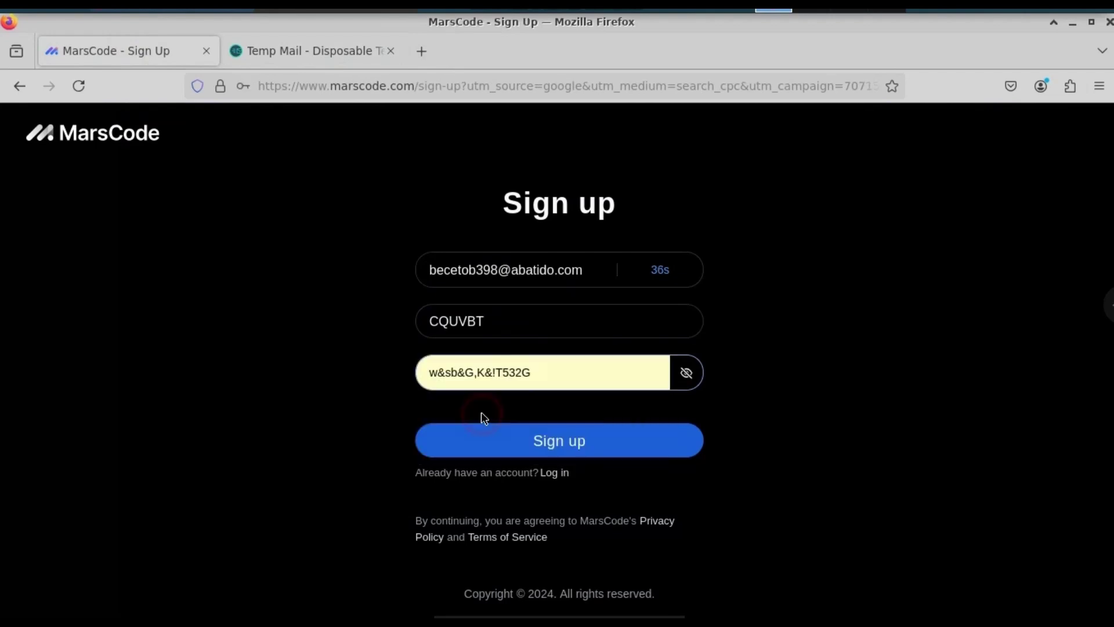
pyautogui.press('Return')
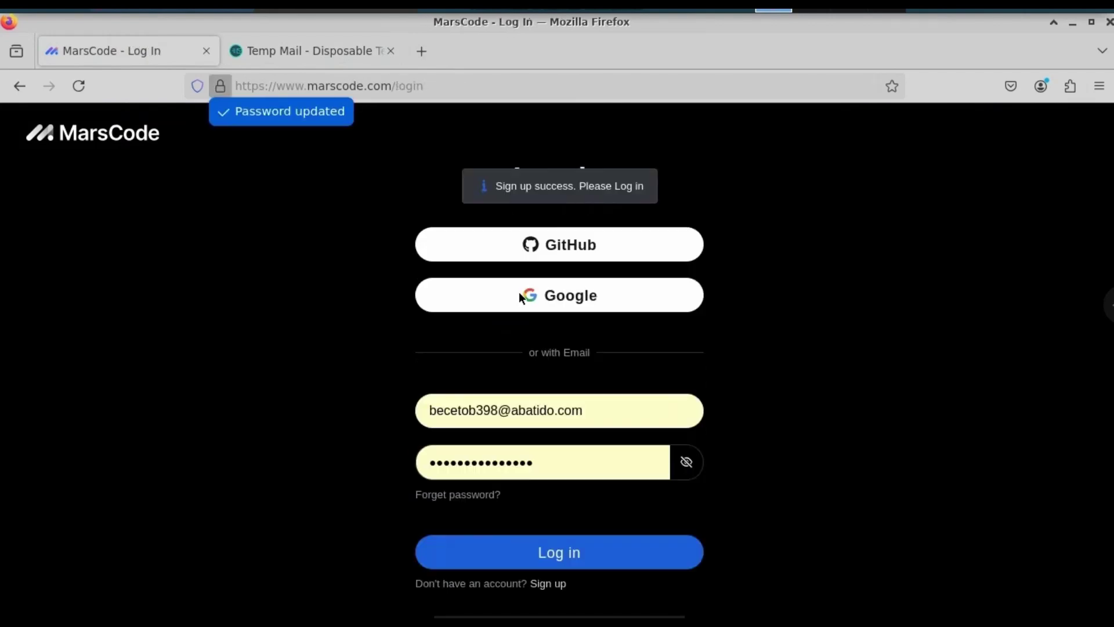
pyautogui.click(579, 555)
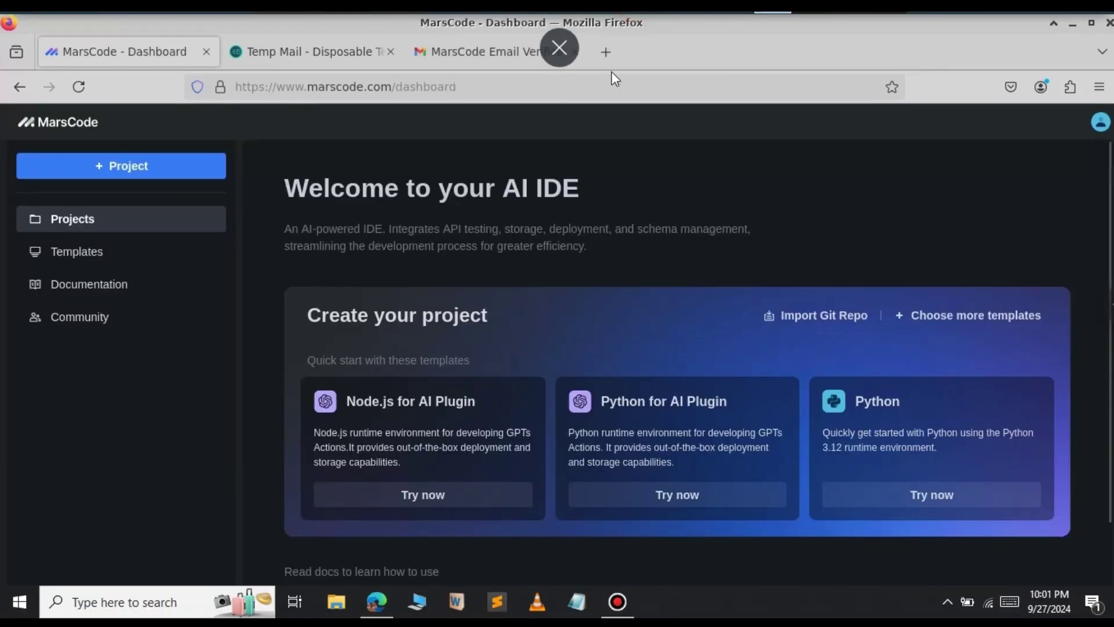
pyautogui.scroll(-3, 531, 320)
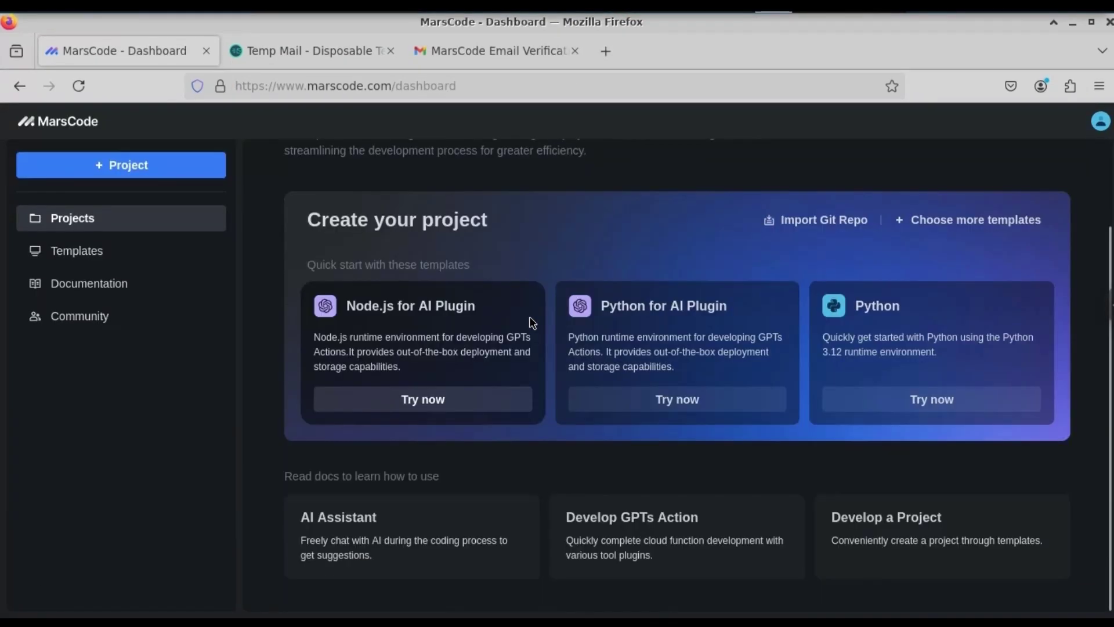
pyautogui.scroll(3, 527, 321)
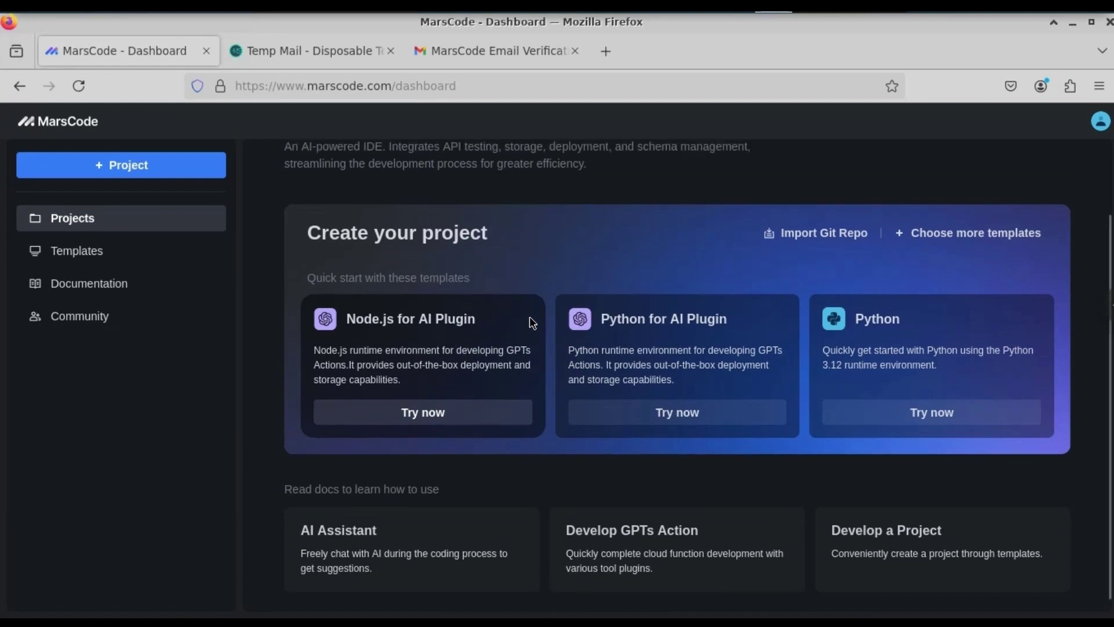
pyautogui.scroll(-3, 527, 321)
pyautogui.click(484, 306)
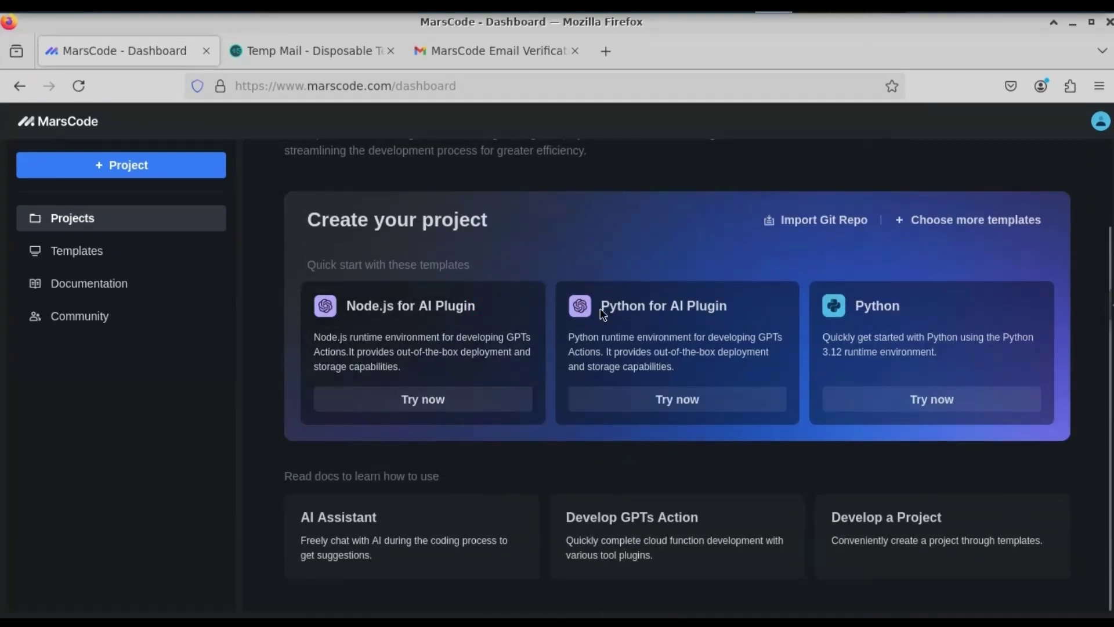
pyautogui.click(87, 255)
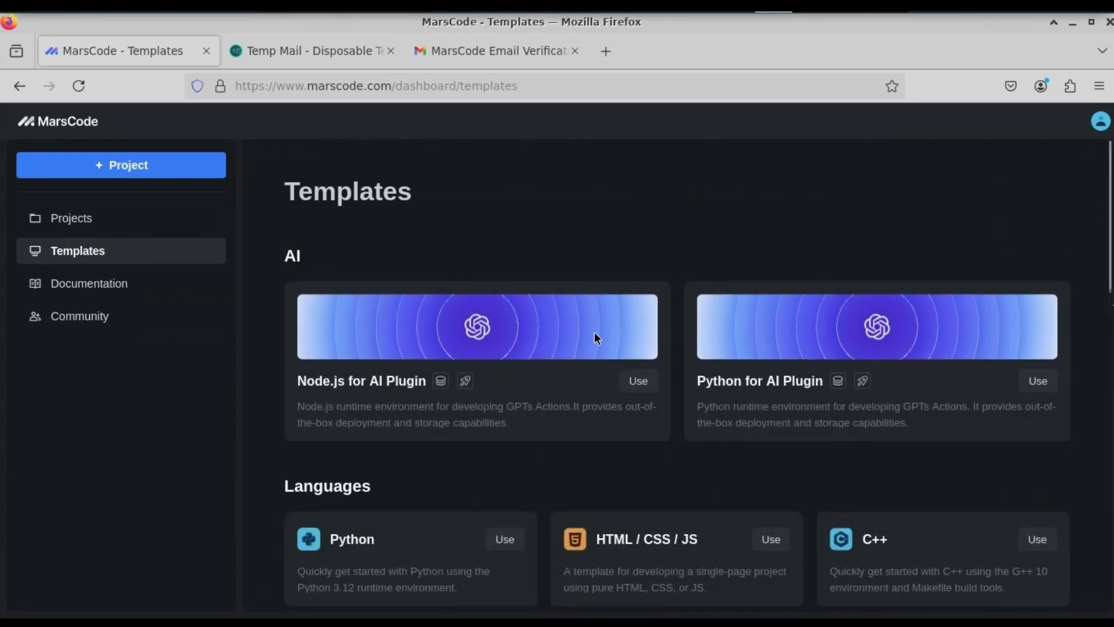
pyautogui.scroll(-6, 584, 329)
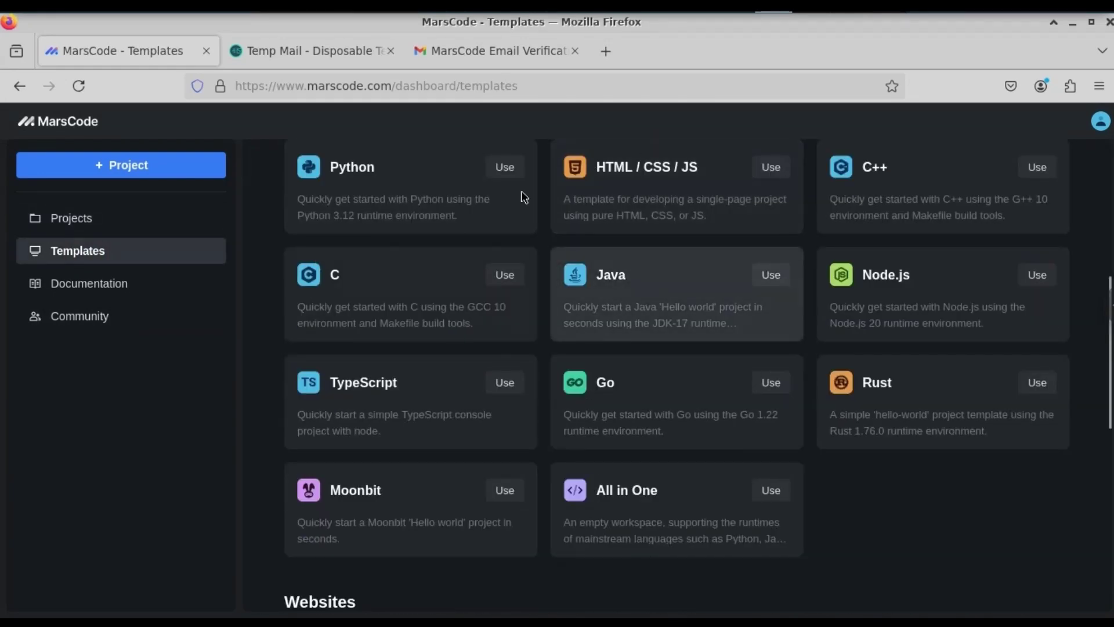
pyautogui.click(85, 230)
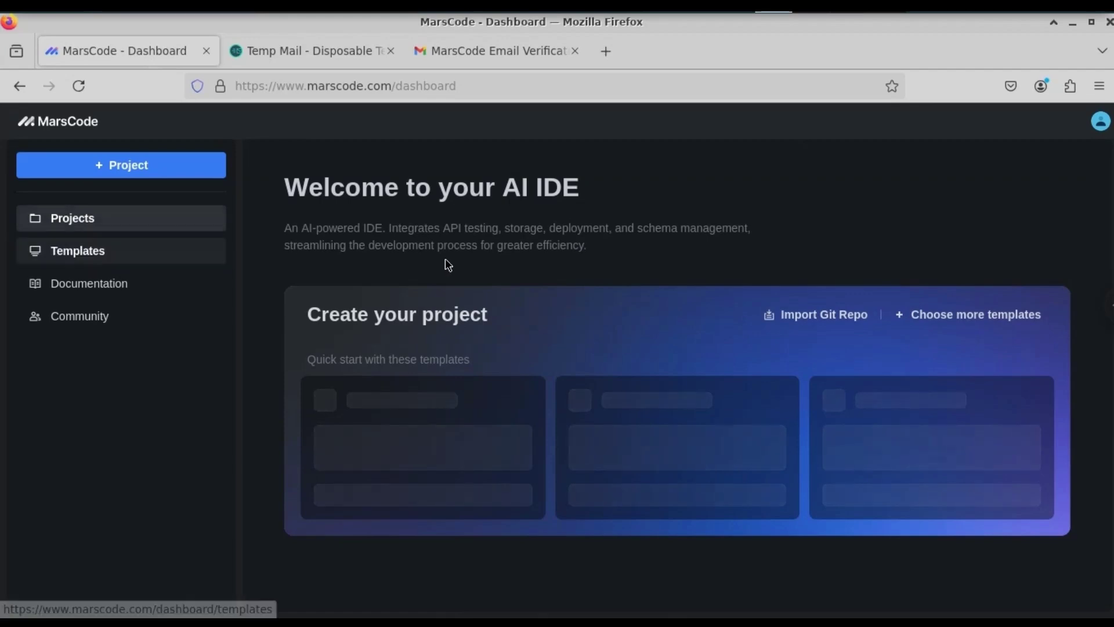
pyautogui.scroll(-2, 445, 261)
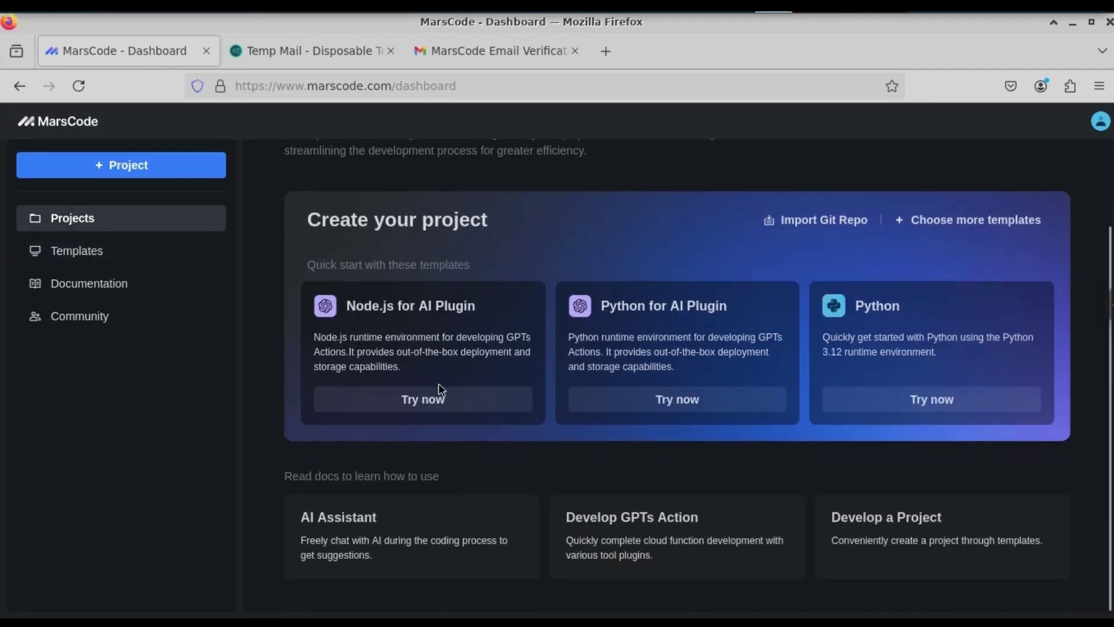
# Create a Node.js for AI Plugin project named vps-tutorial.
pyautogui.click(425, 401)
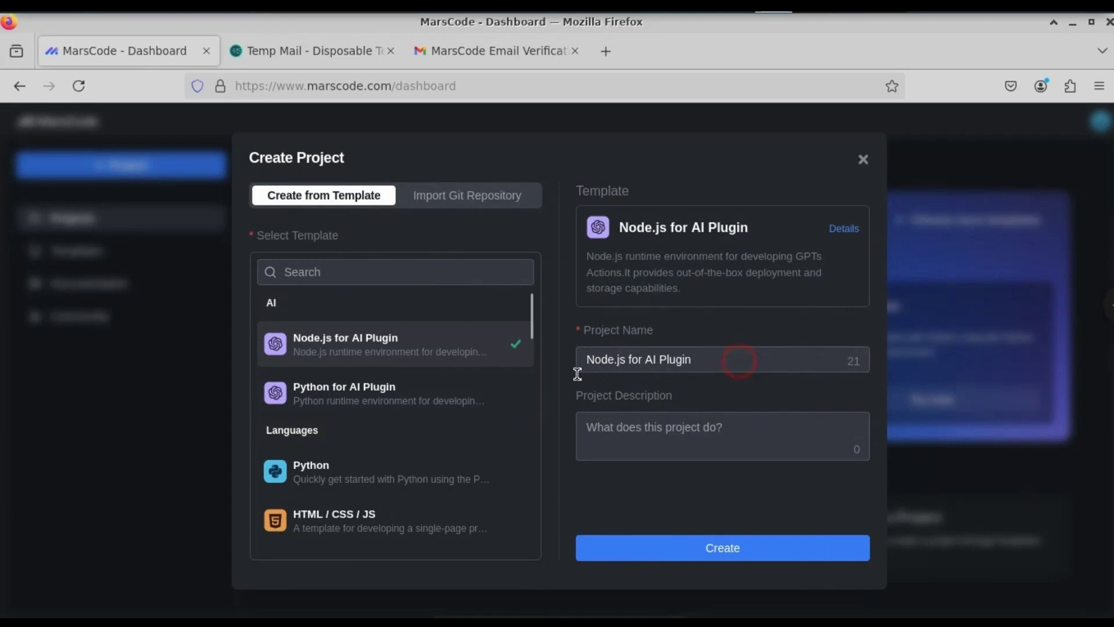
pyautogui.hotkey('ctrl', 'a')
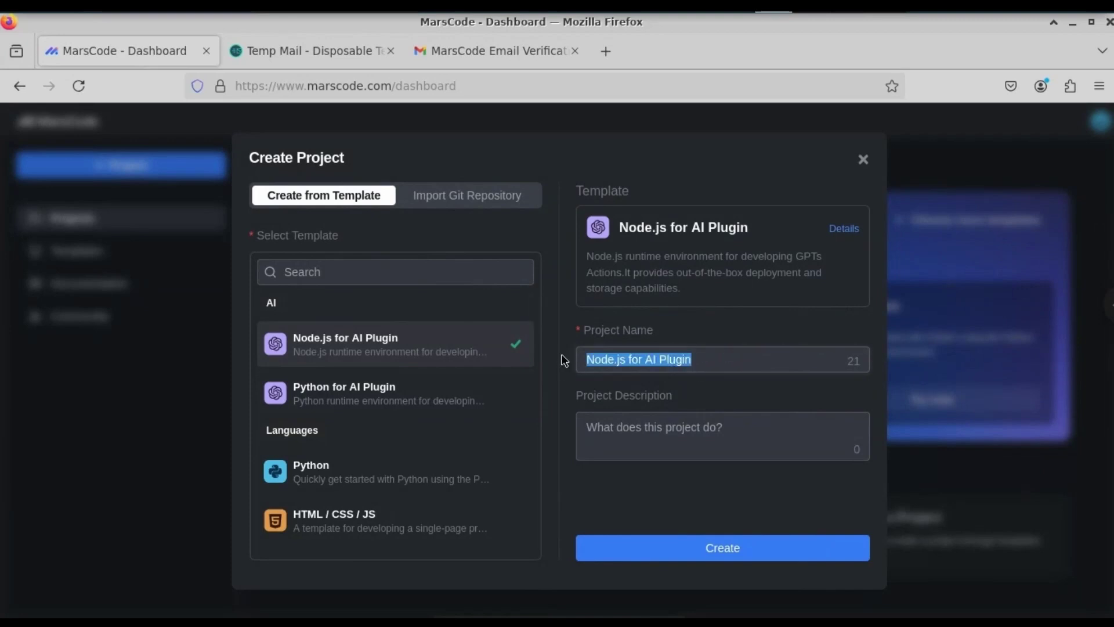
pyautogui.write('free')
pyautogui.press('BackSpace')
pyautogui.press('BackSpace')
pyautogui.press('BackSpace')
pyautogui.press('BackSpace')
pyautogui.write('vps-tutorial')
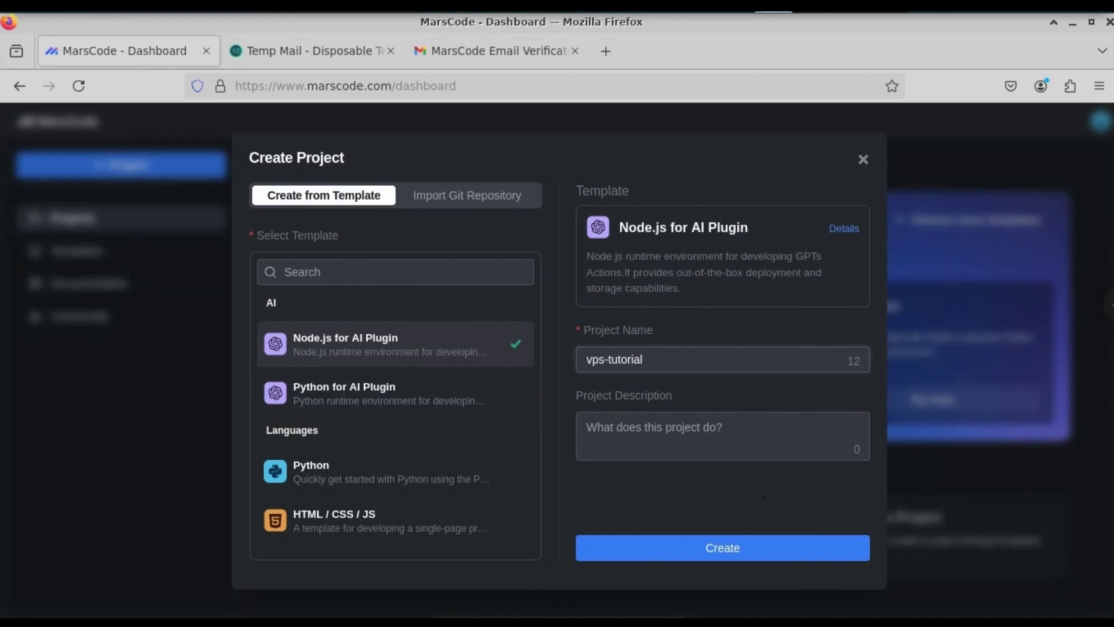
pyautogui.click(740, 554)
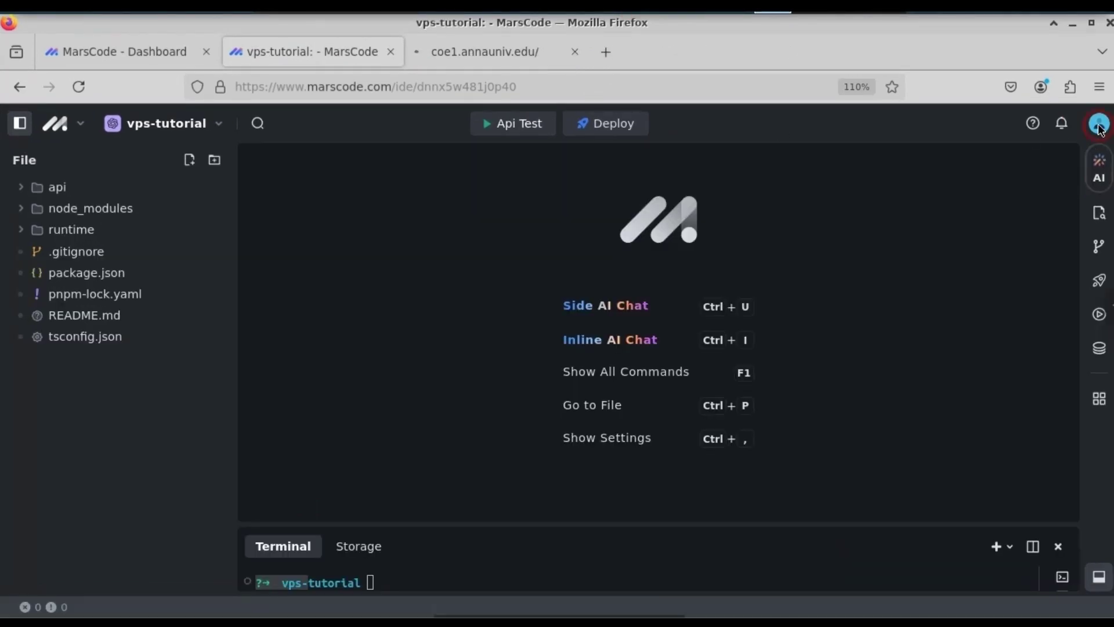
# Open the IDE Settings from the avatar menu and search for 'theme'.
pyautogui.click(1098, 123)
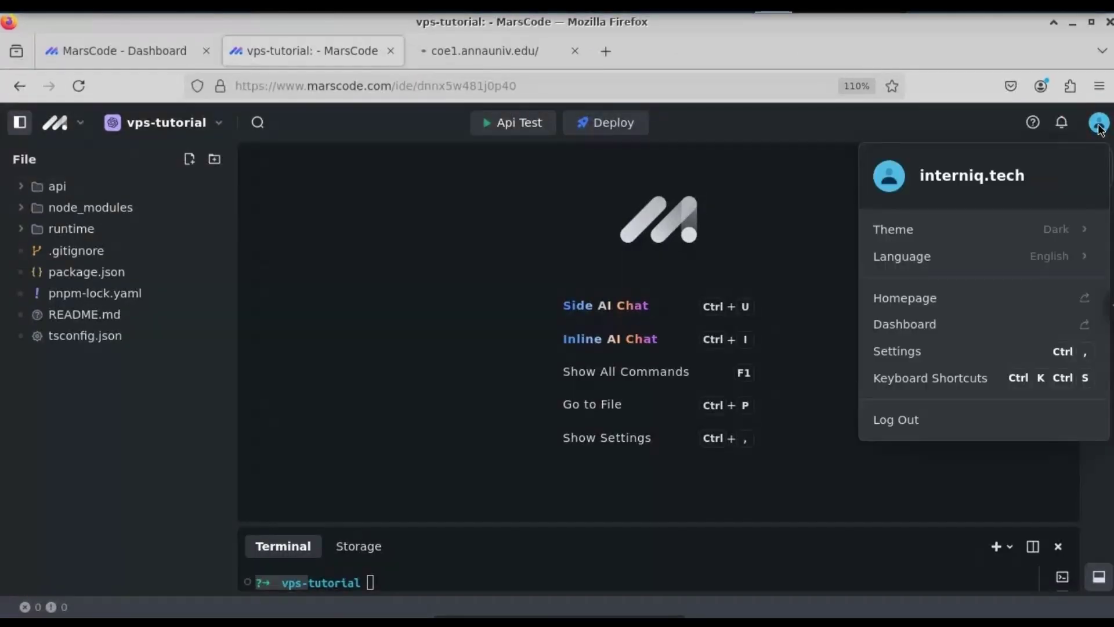
pyautogui.click(914, 352)
pyautogui.scroll(-3, 677, 360)
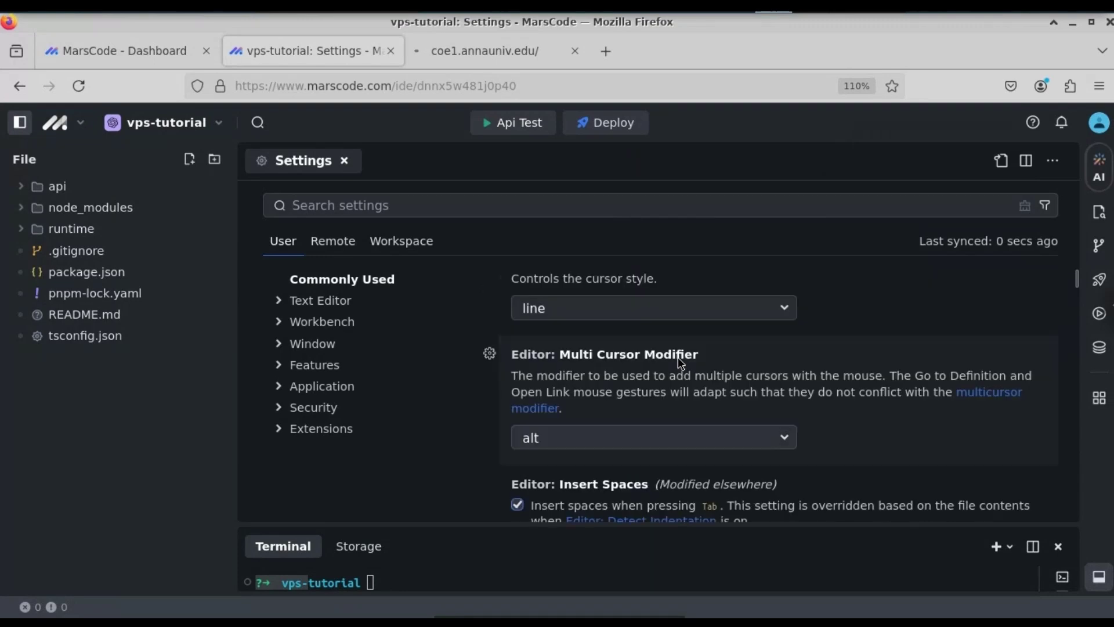
pyautogui.scroll(2, 624, 333)
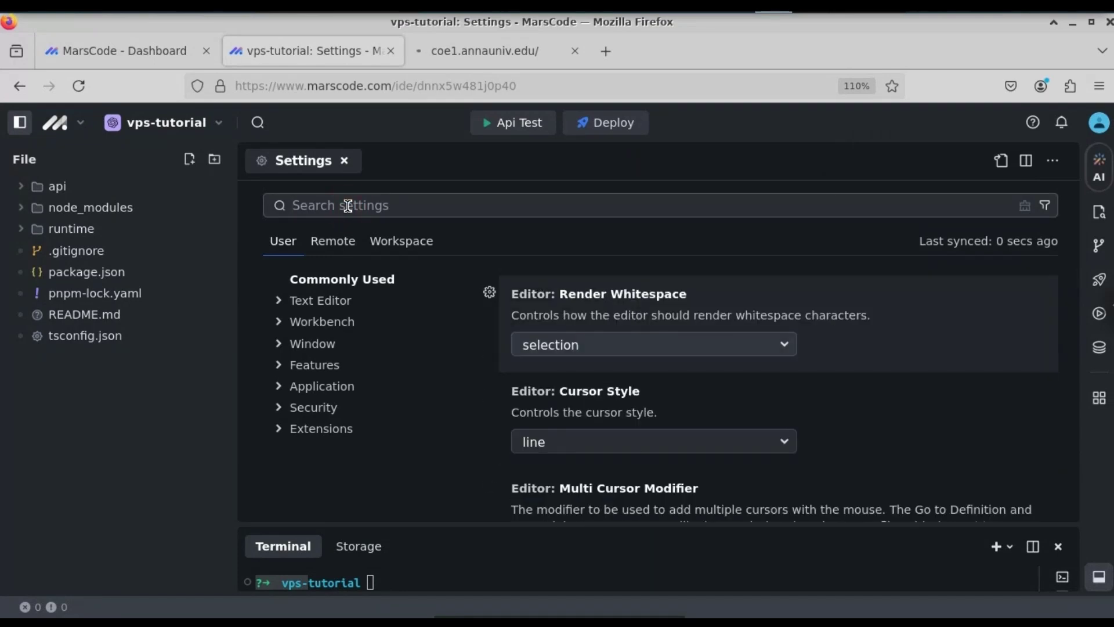
pyautogui.write('theme')
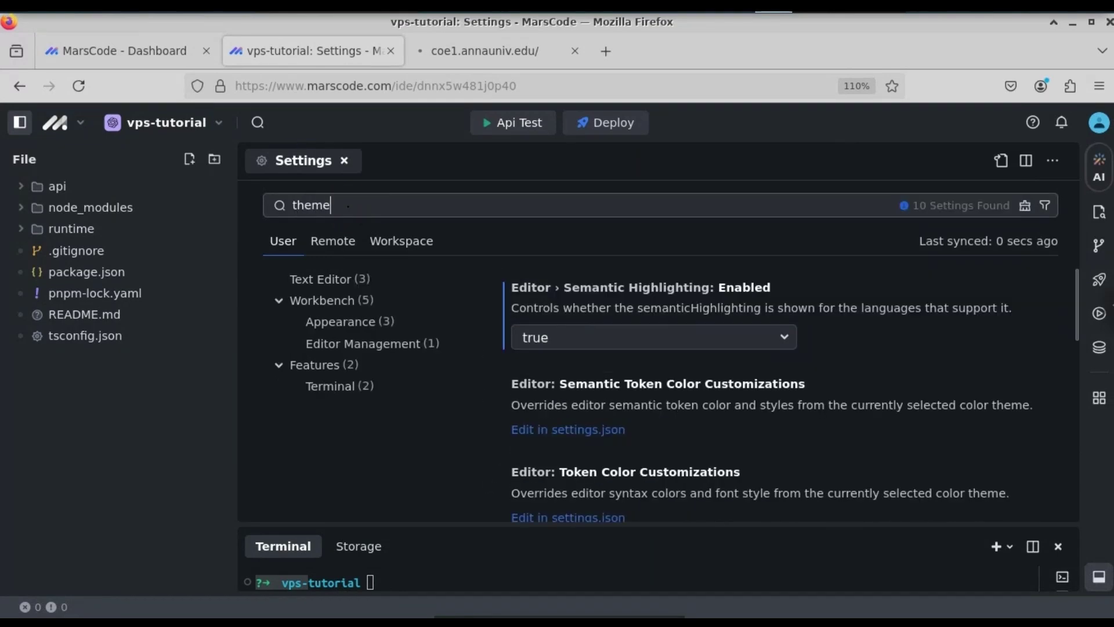
# Set Workbench: Color Theme to Light and enlarge the terminal to fill the editor area.
pyautogui.scroll(-4, 591, 434)
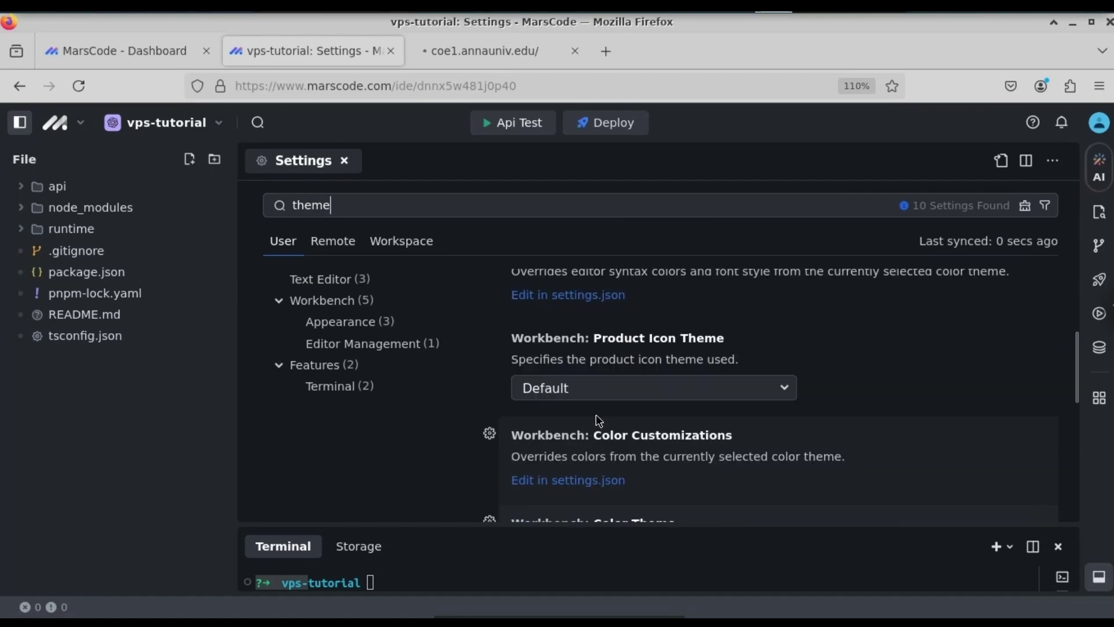
pyautogui.click(580, 390)
pyautogui.scroll(-2, 579, 406)
pyautogui.click(574, 439)
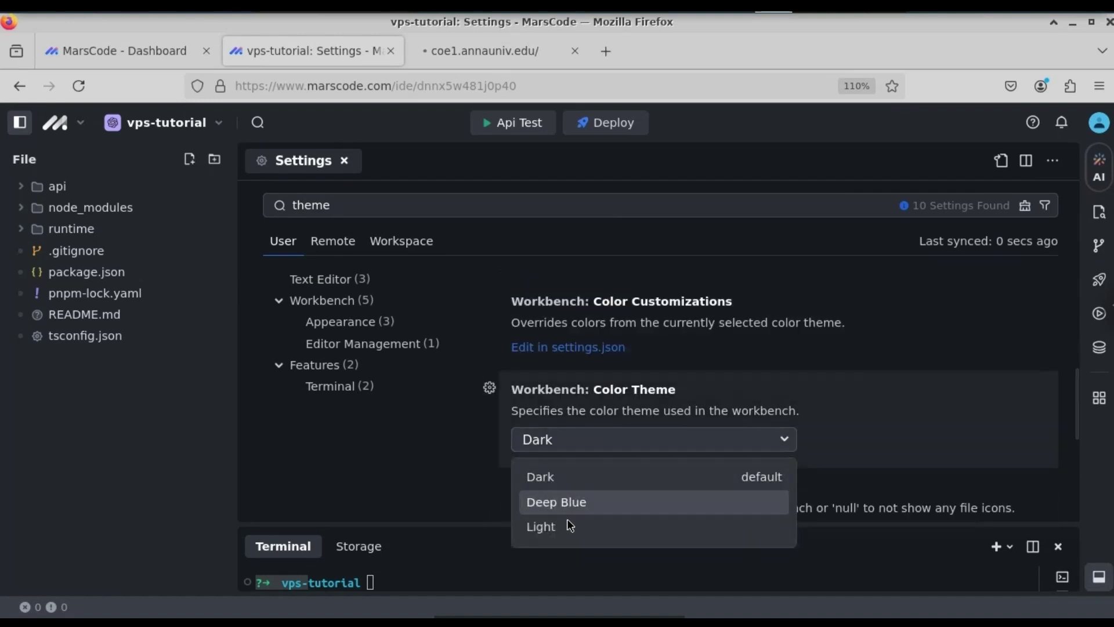
pyautogui.click(566, 532)
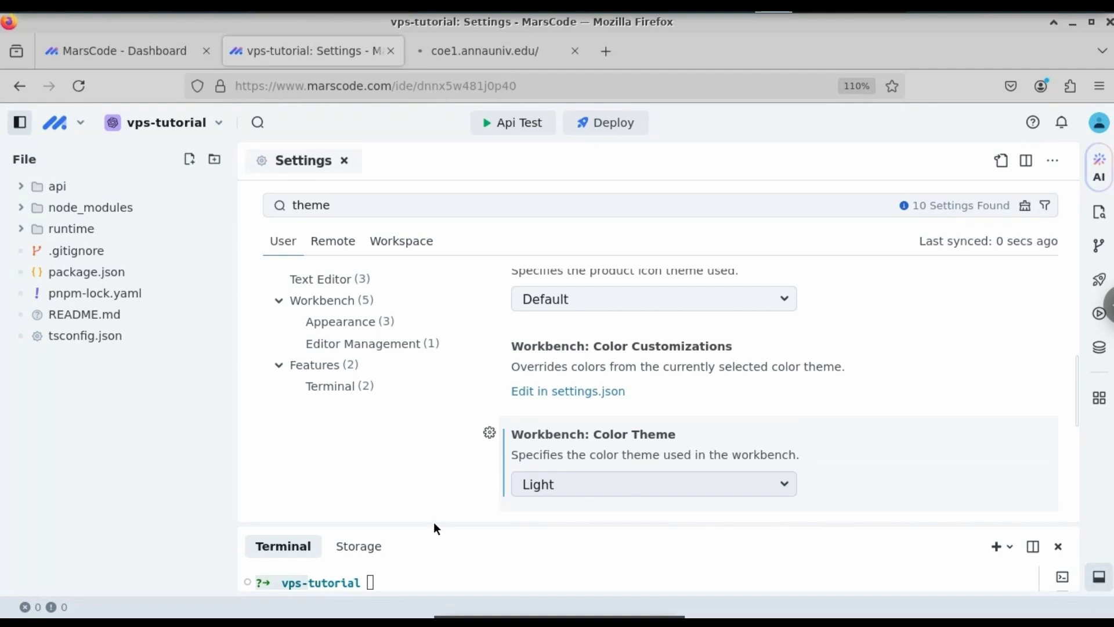
pyautogui.moveTo(435, 526); pyautogui.dragTo(386, 226)
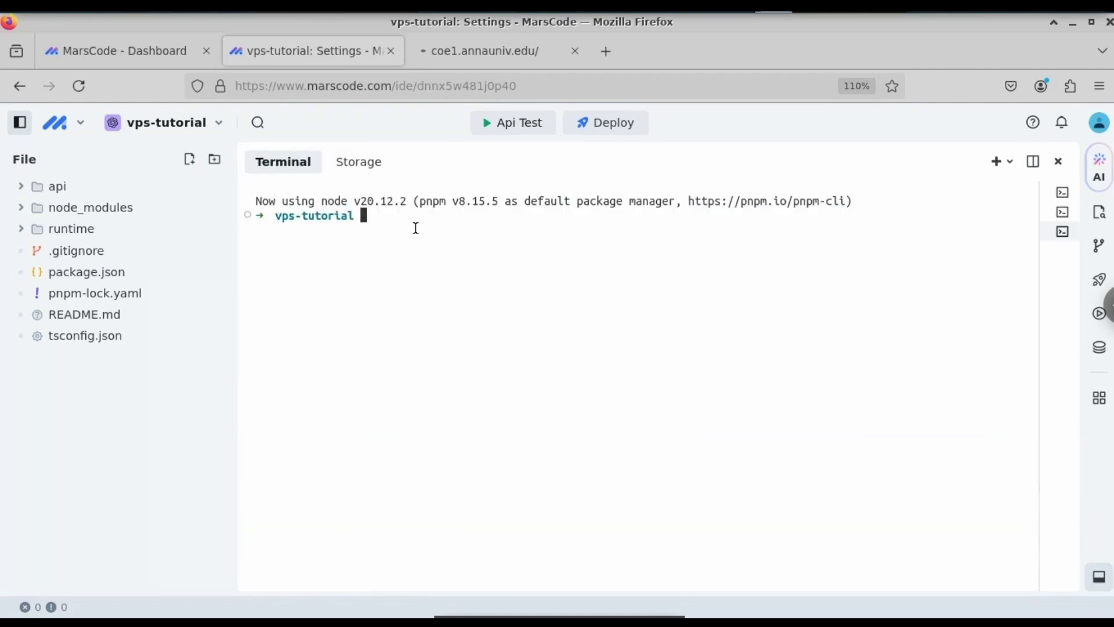
# Run cat /etc/os-release, showing Debian GNU/Linux 11 (bullseye).
pyautogui.write('c')
pyautogui.press('BackSpace')
pyautogui.write('etc')
pyautogui.press('BackSpace')
pyautogui.press('BackSpace')
pyautogui.press('BackSpace')
pyautogui.press('BackSpace')
pyautogui.write('cat et')
pyautogui.press('BackSpace')
pyautogui.press('BackSpace')
pyautogui.write('/')
pyautogui.press('Tab')
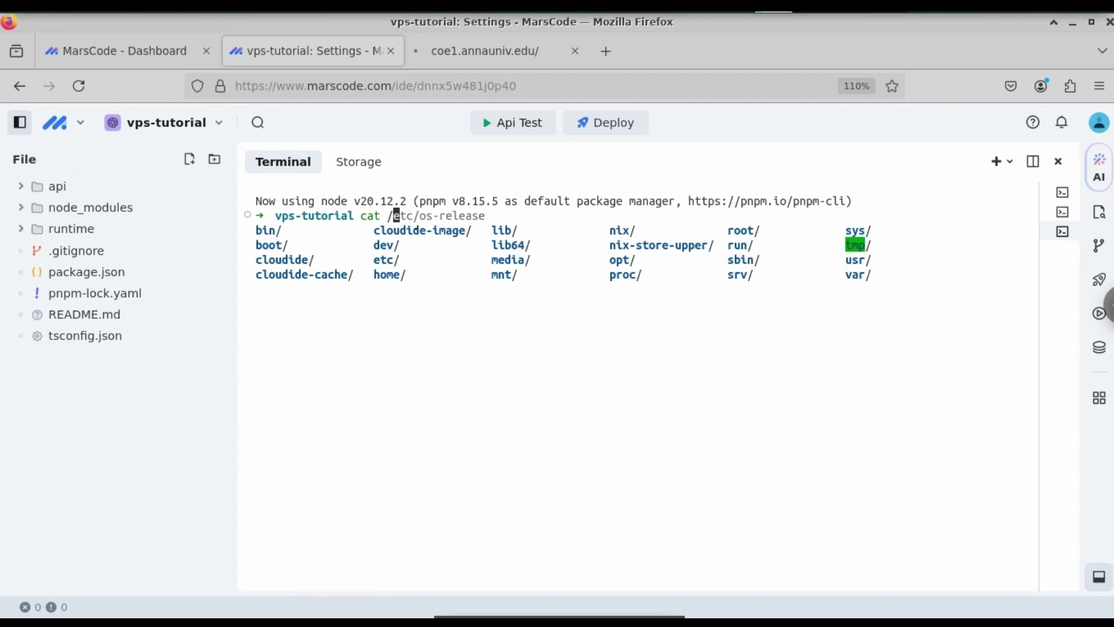
pyautogui.write('tc')
pyautogui.press('Right')
pyautogui.press('Return')
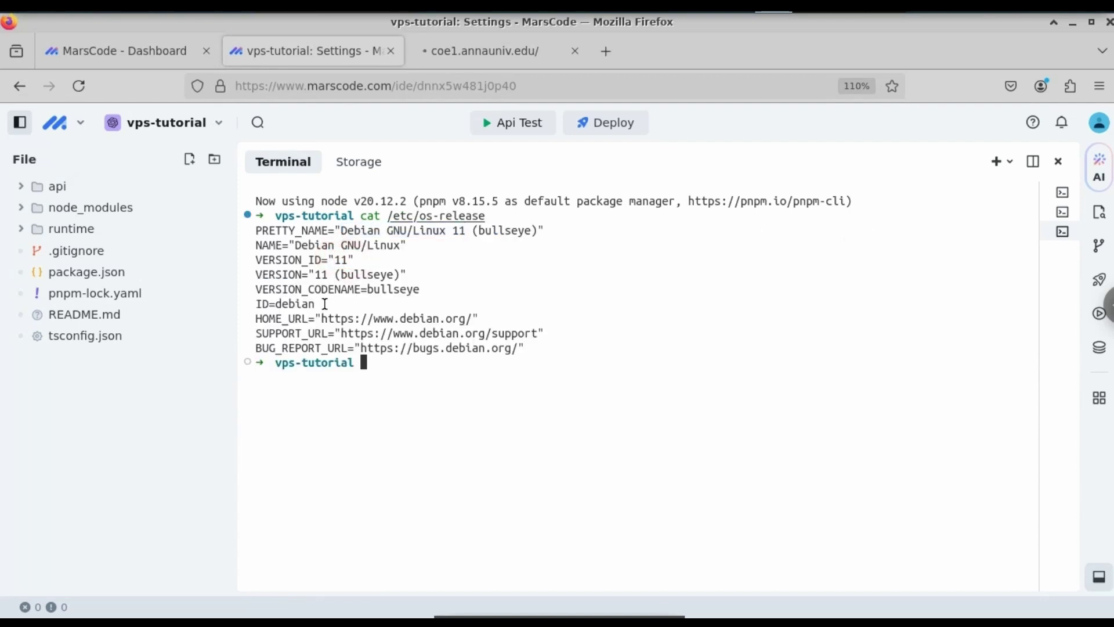
# Open a root shell with sudo su and highlight the start of the root prompt.
pyautogui.moveTo(559, 48)
pyautogui.write('sudo su')
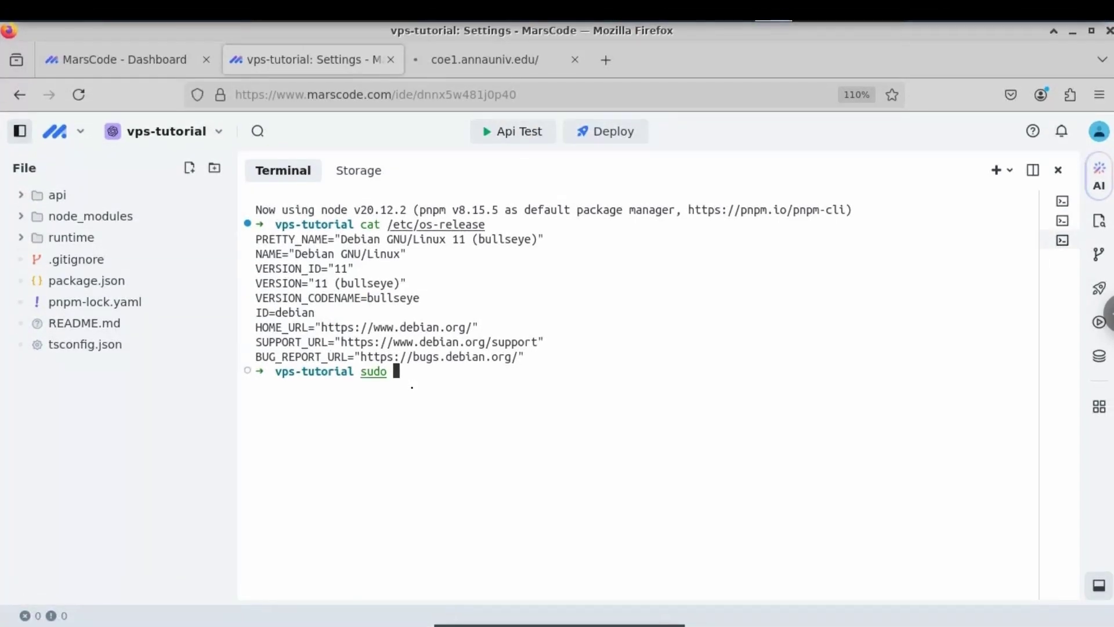
pyautogui.press('Return')
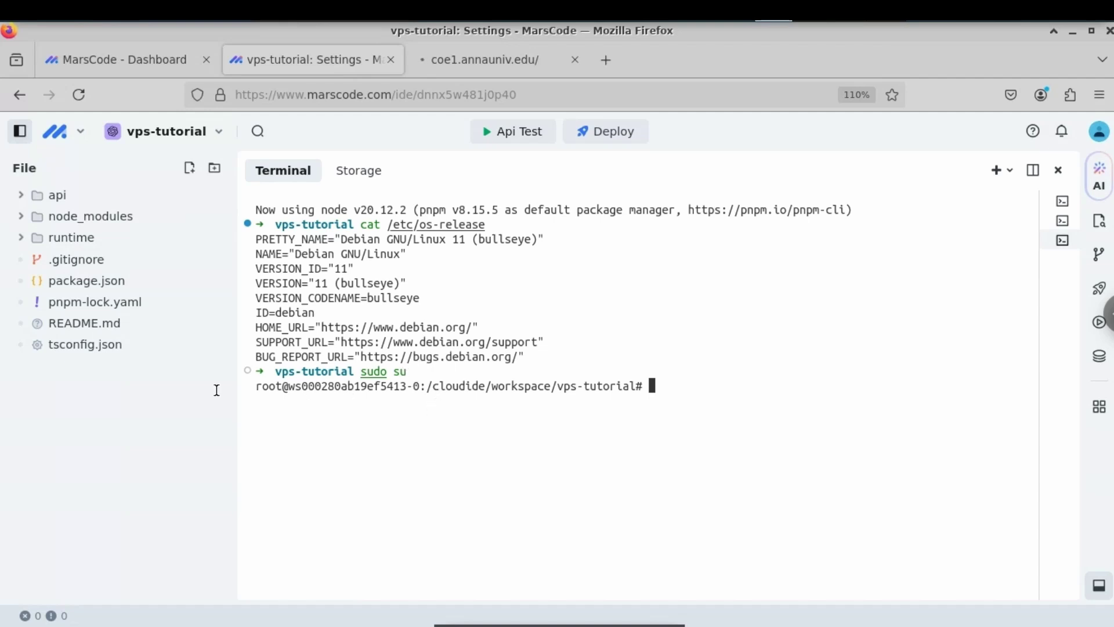
pyautogui.moveTo(256, 383); pyautogui.dragTo(377, 386)
# Clear the terminal and run free -h, highlighting the 5.6Gi used memory and the Mem/Swap rows.
pyautogui.click(728, 394)
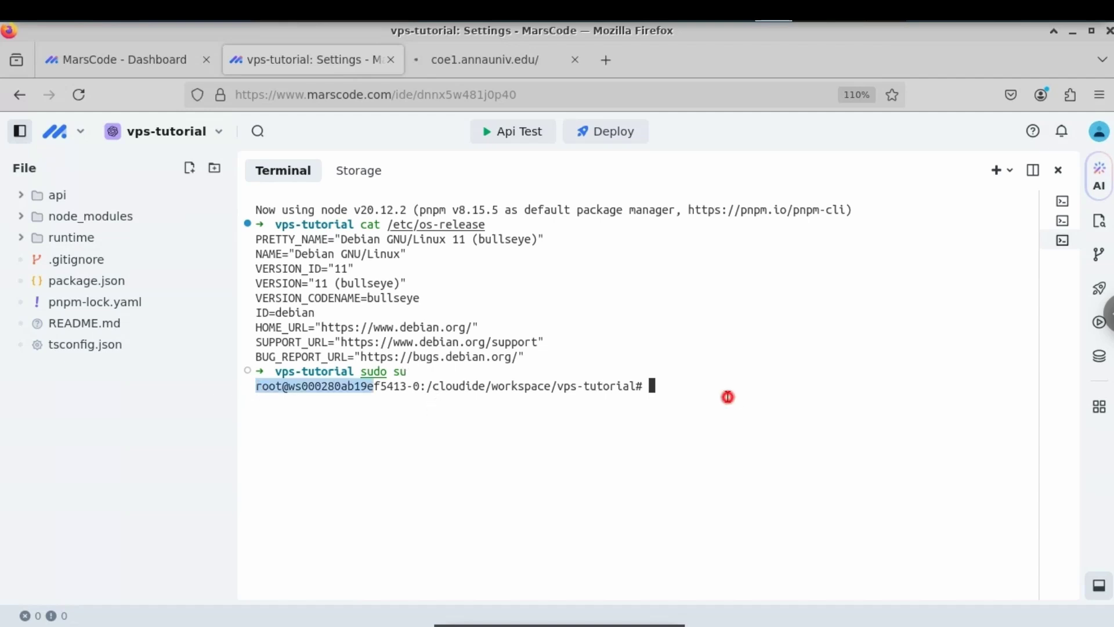
pyautogui.write('clear')
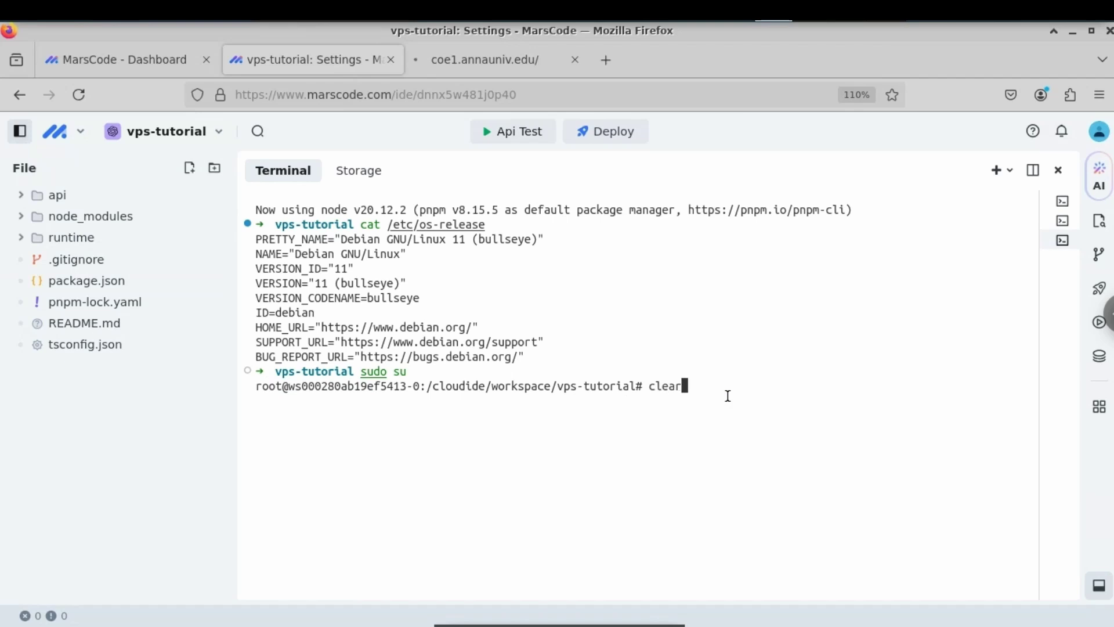
pyautogui.press('Return')
pyautogui.write('free -h')
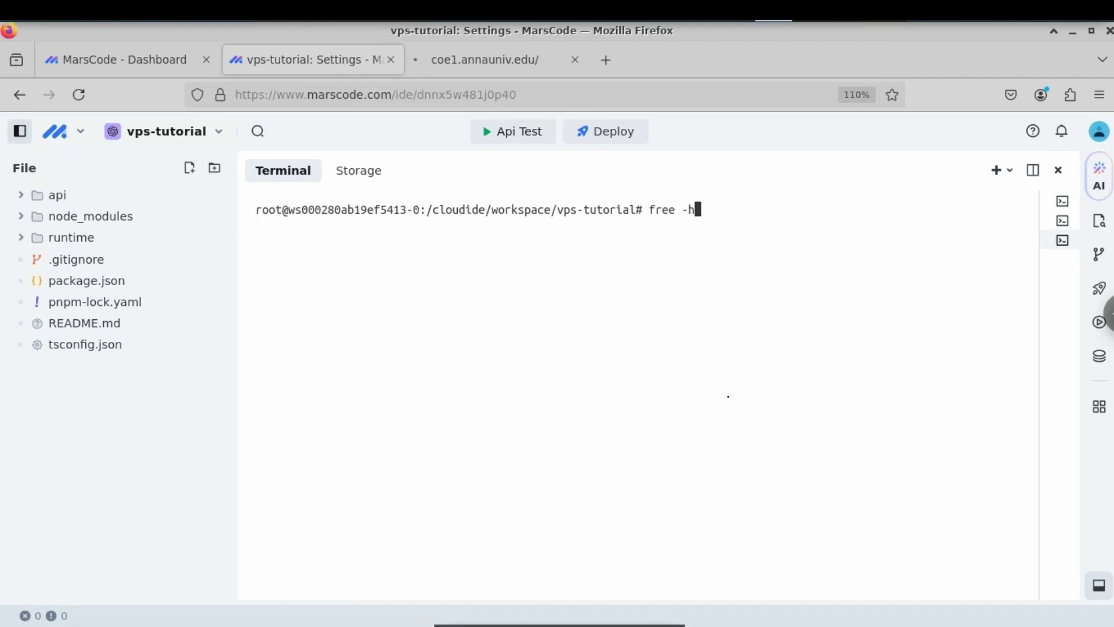
pyautogui.press('Return')
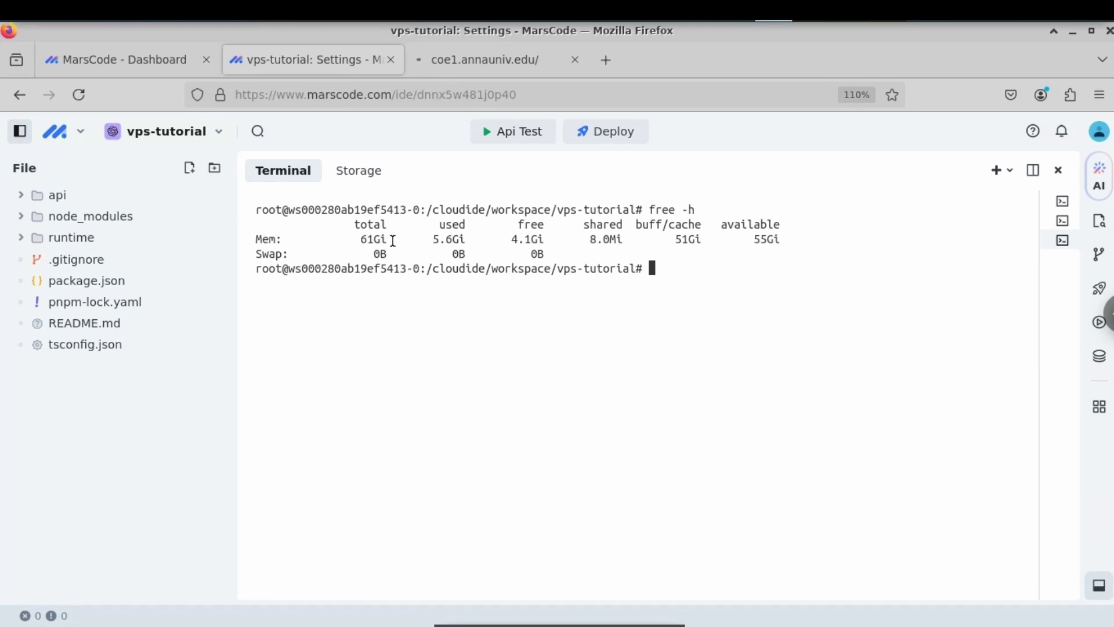
pyautogui.moveTo(432, 239); pyautogui.dragTo(466, 242)
pyautogui.moveTo(554, 246); pyautogui.dragTo(567, 253)
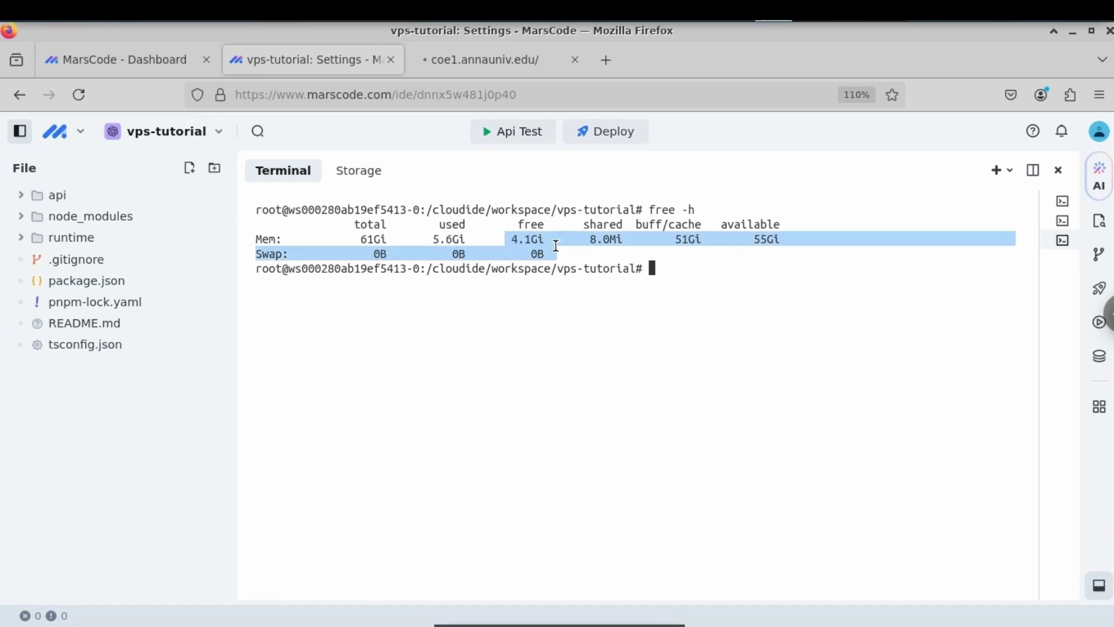
# Run df -h to see the 1000G root overlay with 741G free, then enter 'ollama' in a new browser tab.
pyautogui.hotkey('ctrl', 'l')
pyautogui.write('df -h')
pyautogui.press('Return')
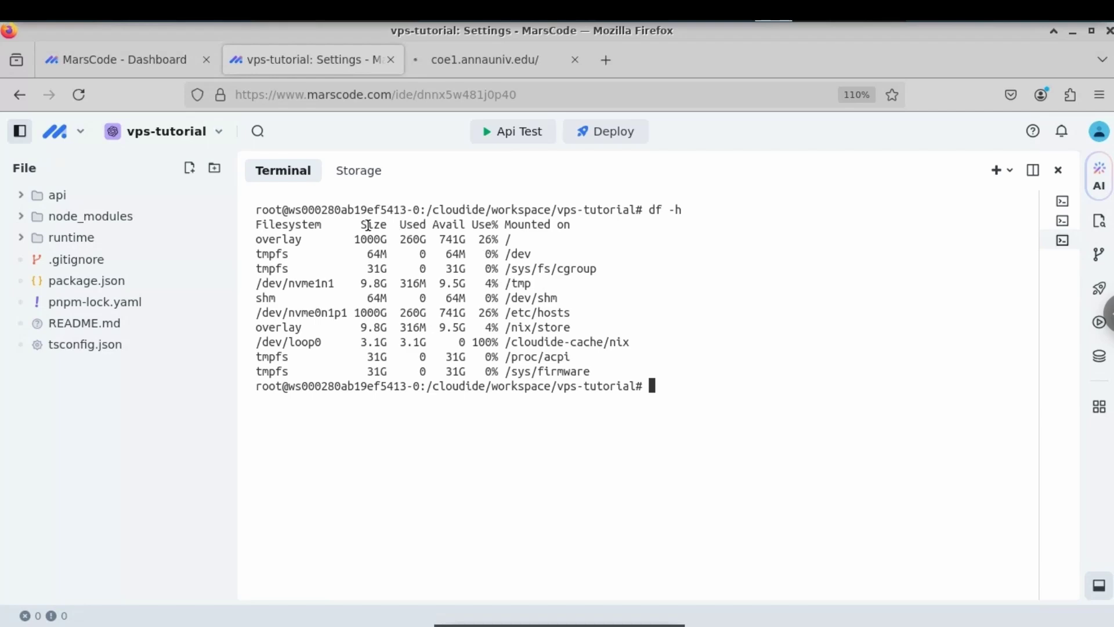
pyautogui.click(608, 60)
pyautogui.write('ollama')
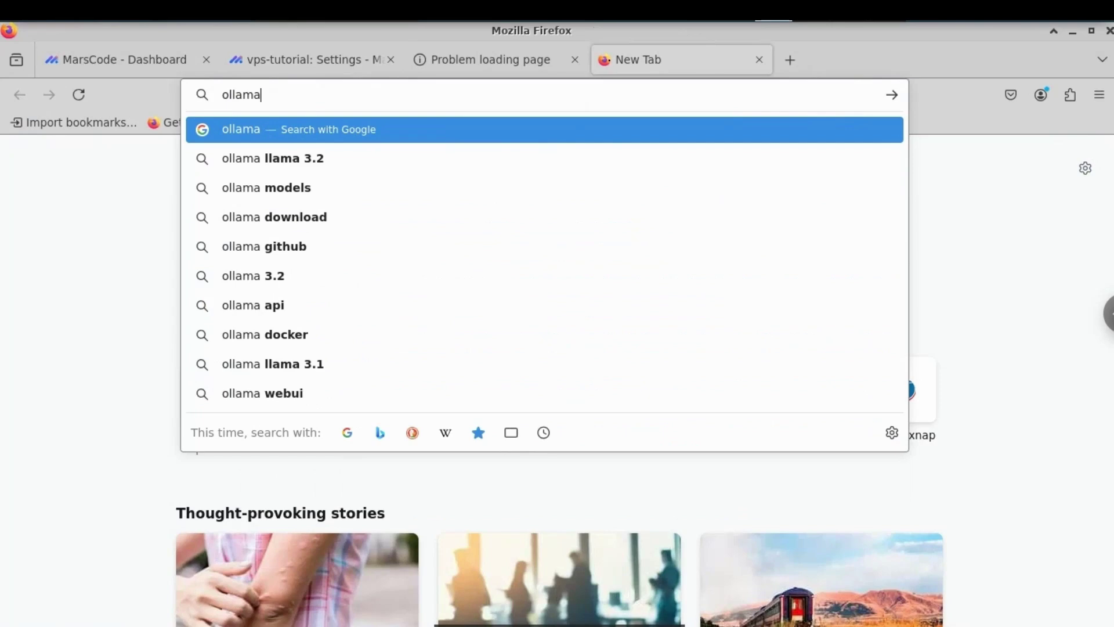
# Search for 'ollama download' and open the Download Ollama on Linux page.
pyautogui.write('download')
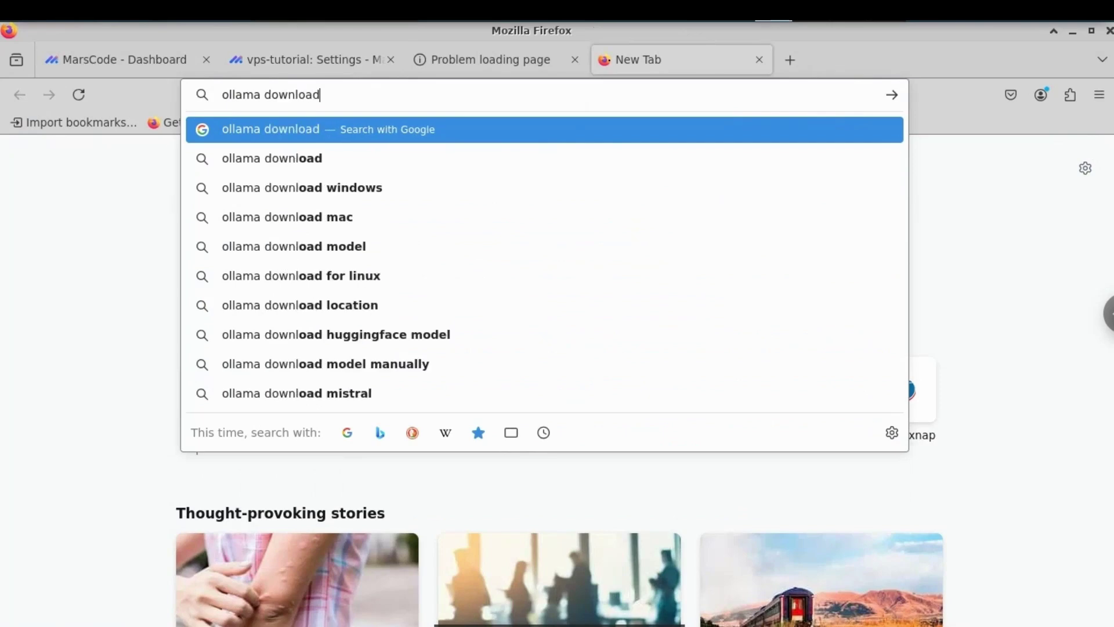
pyautogui.press('Return')
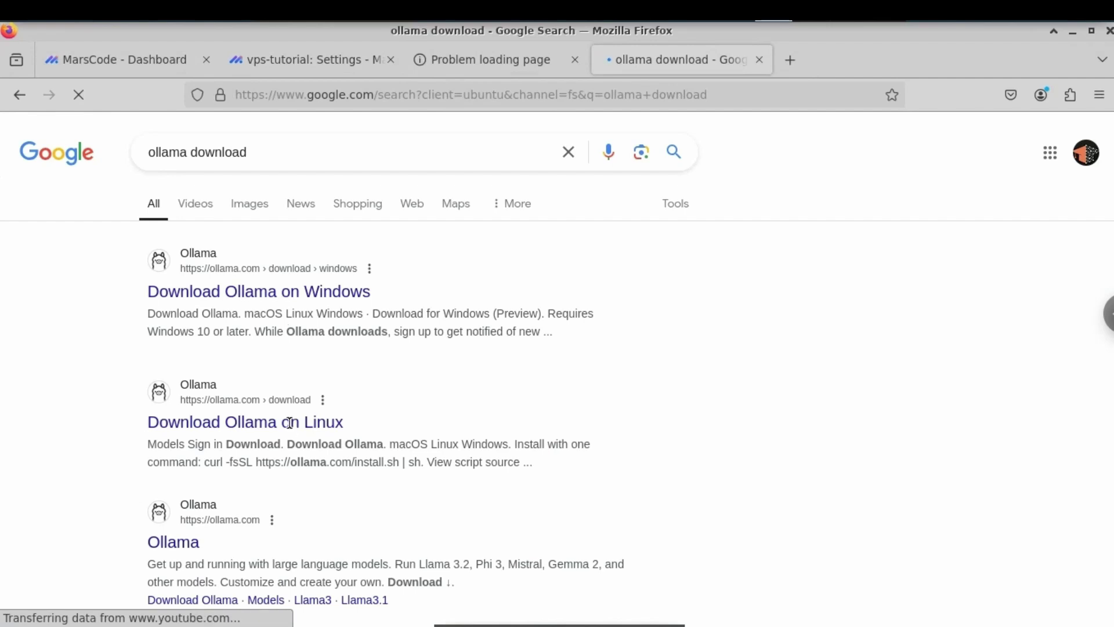
pyautogui.click(287, 423)
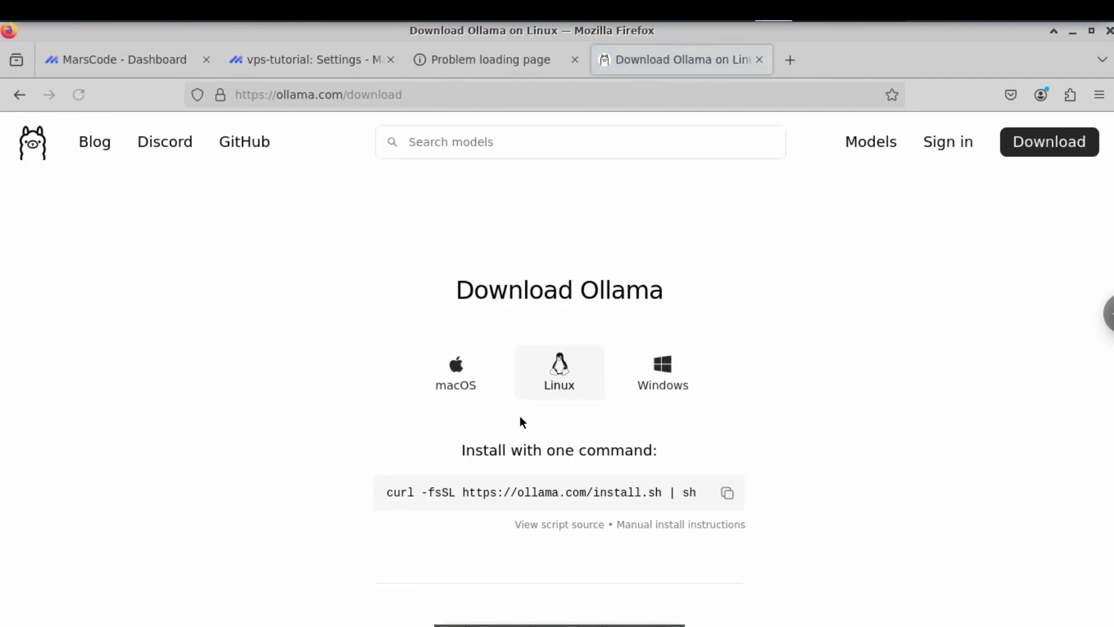
# Run the copied curl install command in the MarsCode terminal, where it fails on a read-only file system.
pyautogui.click(307, 59)
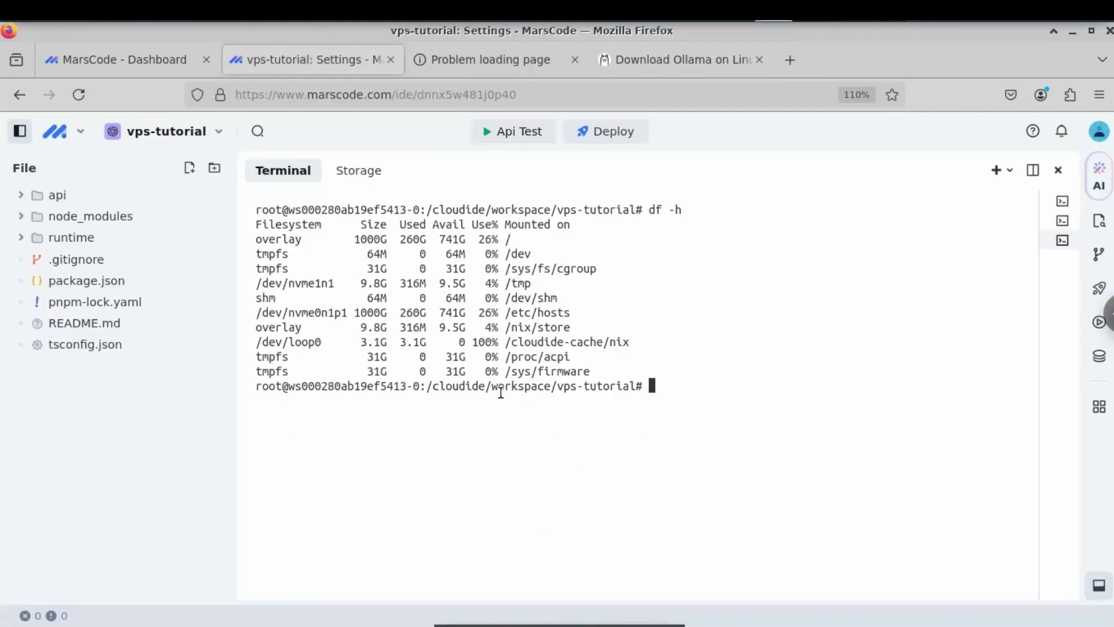
pyautogui.click(662, 400)
pyautogui.write('clear')
pyautogui.press('Return')
pyautogui.hotkey('ctrl', 'v')
pyautogui.click(689, 423)
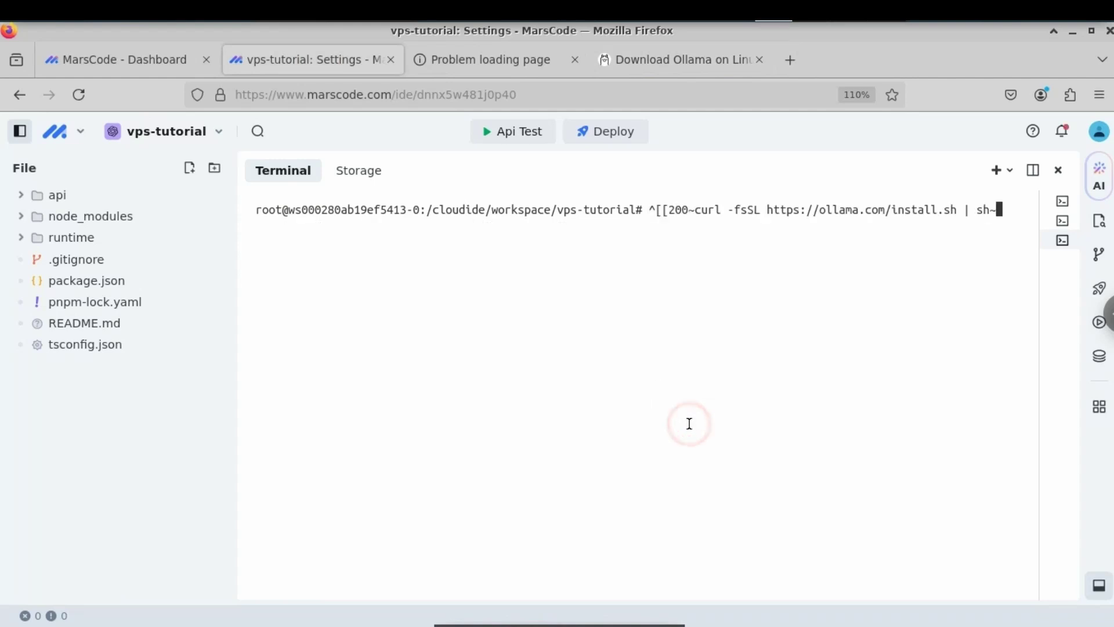
pyautogui.press('Left')
pyautogui.press('Left')
pyautogui.press('Left')
pyautogui.press('Left')
pyautogui.press('Left')
pyautogui.press('Left')
pyautogui.press('Left')
pyautogui.press('Left')
pyautogui.press('Left')
pyautogui.press('Left')
pyautogui.press('Return')
pyautogui.press('Up')
pyautogui.press('BackSpace')
pyautogui.press('Return')
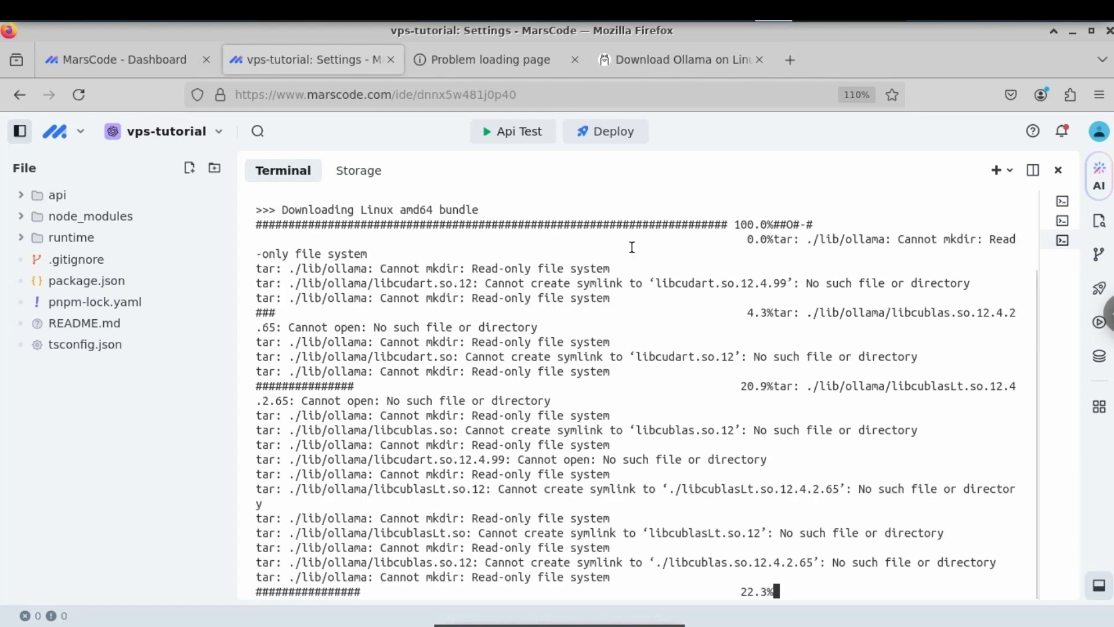
# Clear the terminal and return to the Ollama download page.
pyautogui.click(663, 56)
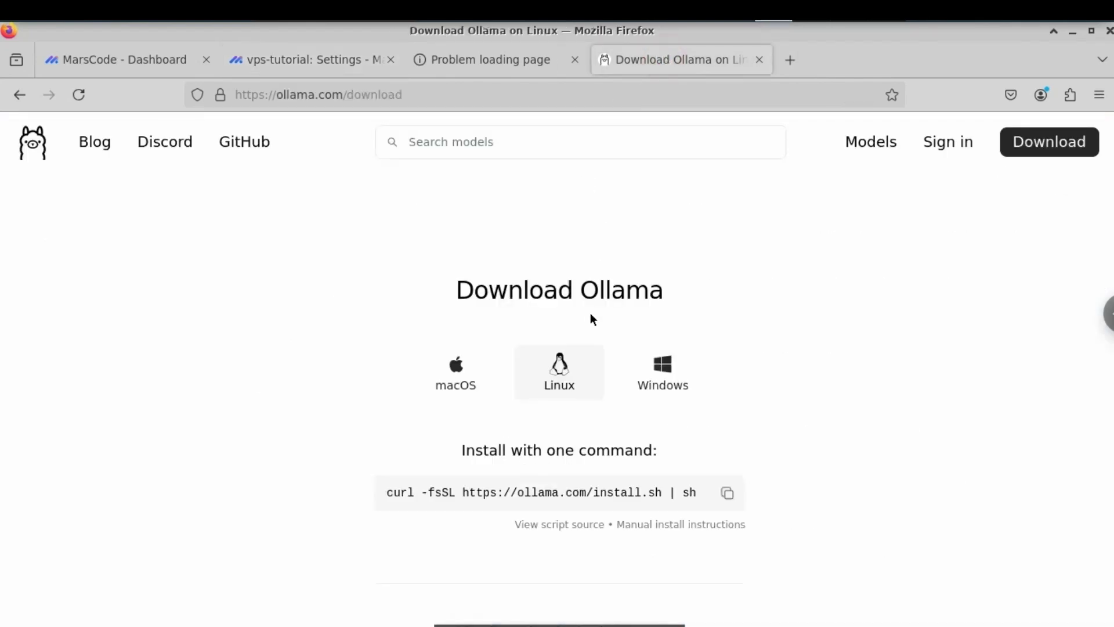
pyautogui.click(341, 60)
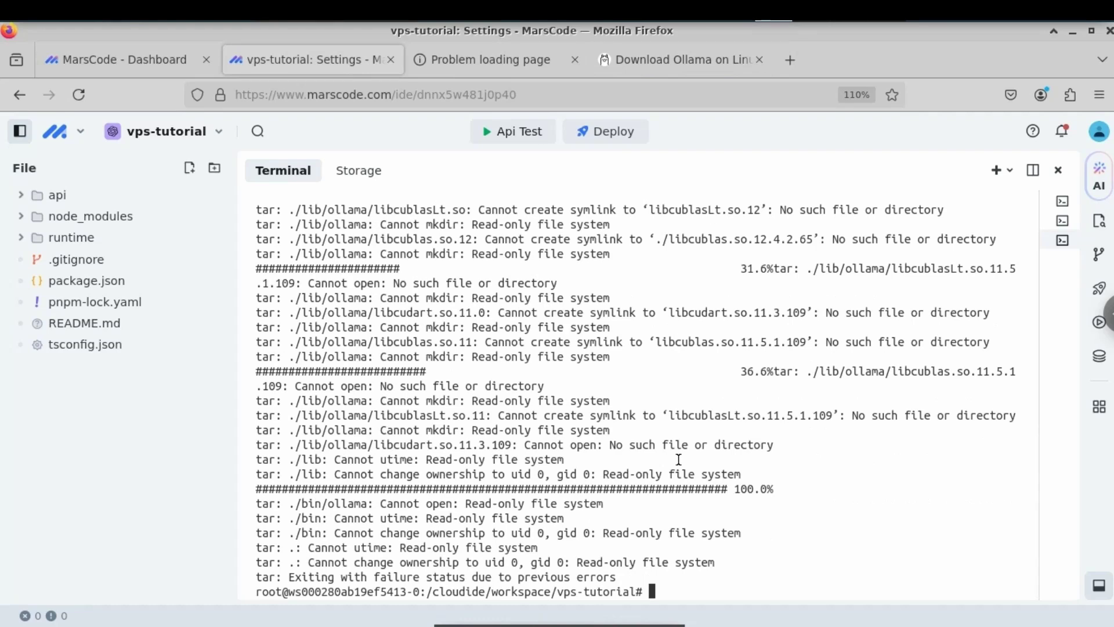
pyautogui.write('clear')
pyautogui.press('Return')
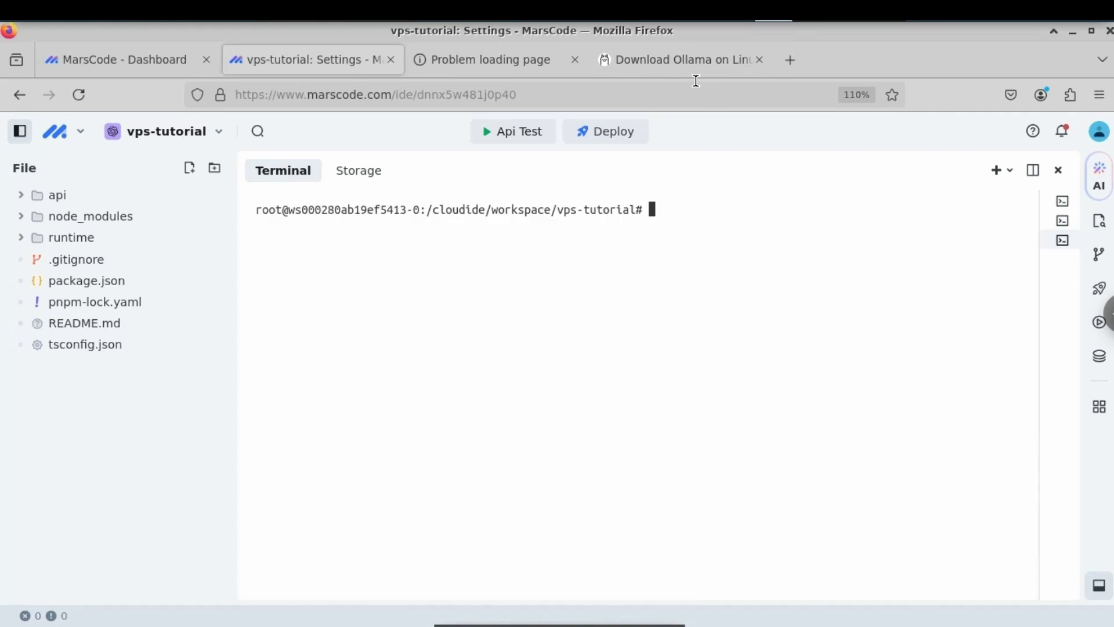
pyautogui.click(680, 62)
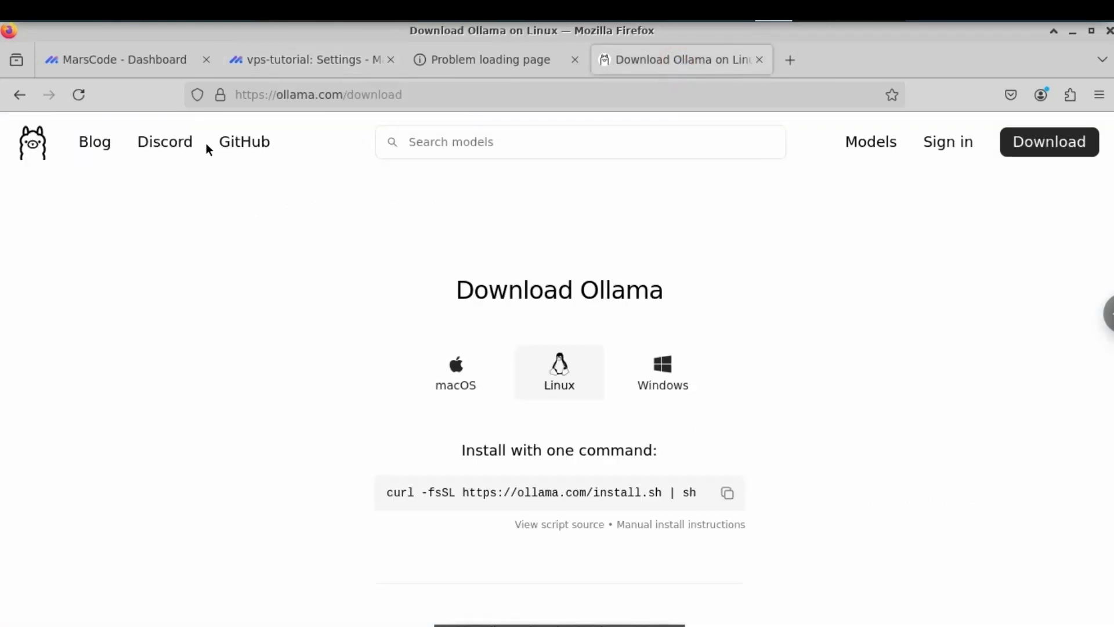
# Open the ollama/ollama GitHub repository and scroll through the README's model library table.
pyautogui.click(239, 146)
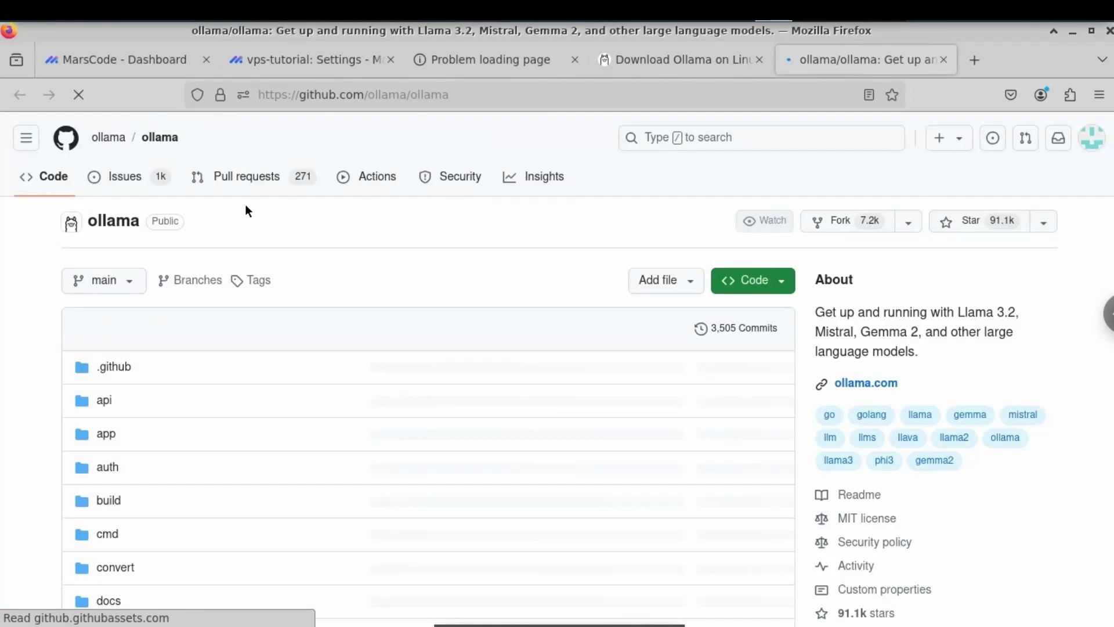
pyautogui.scroll(-5, 282, 302)
pyautogui.scroll(-20, 282, 302)
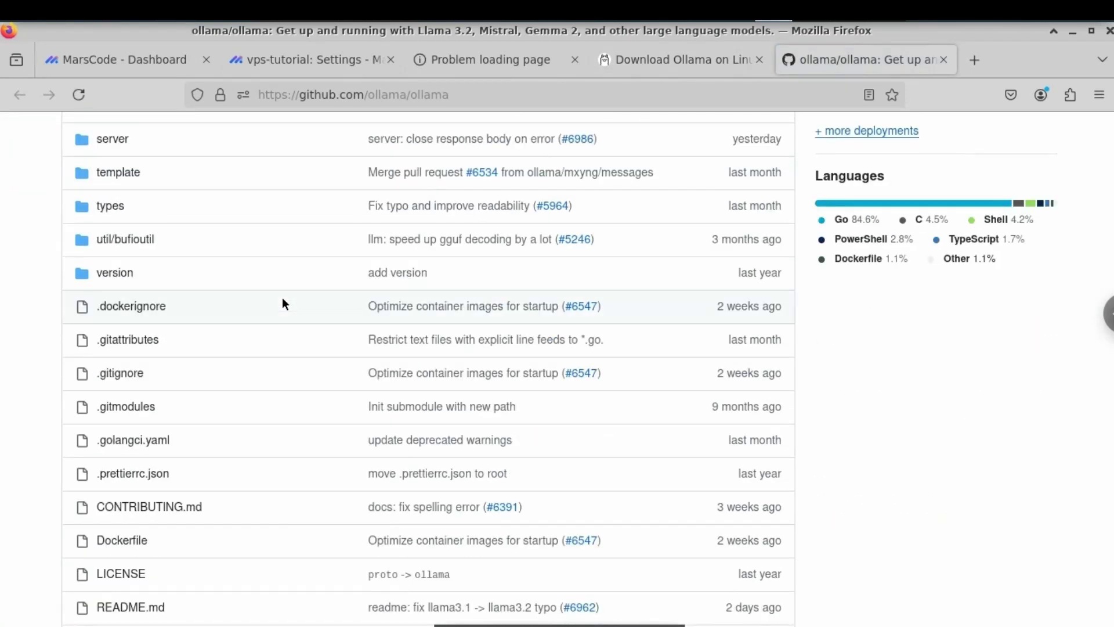
pyautogui.scroll(3, 282, 302)
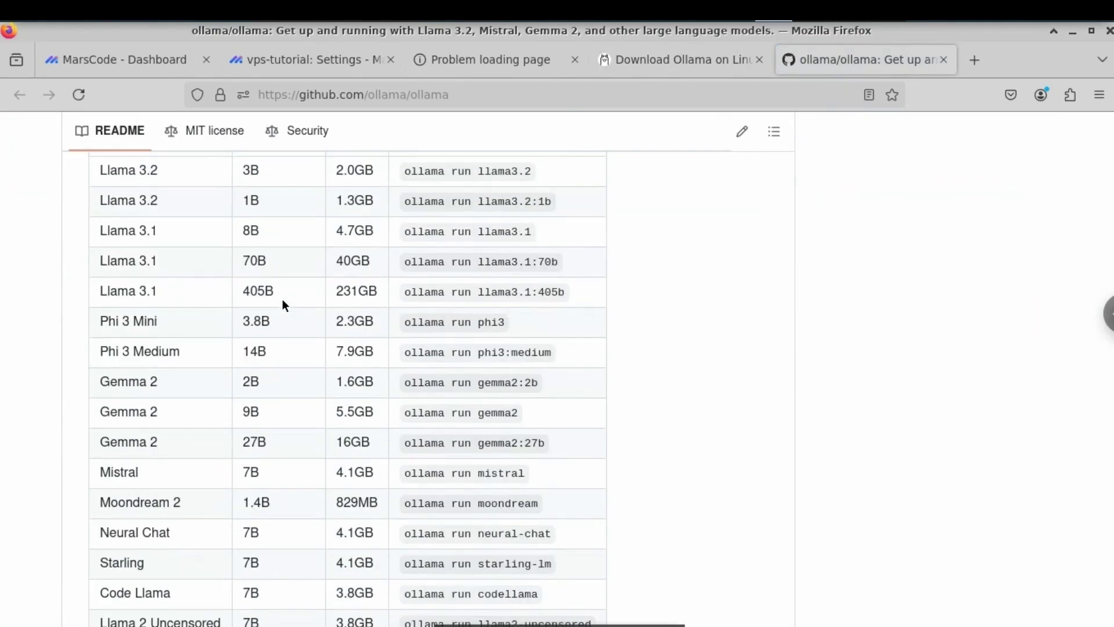
pyautogui.scroll(-3, 355, 299)
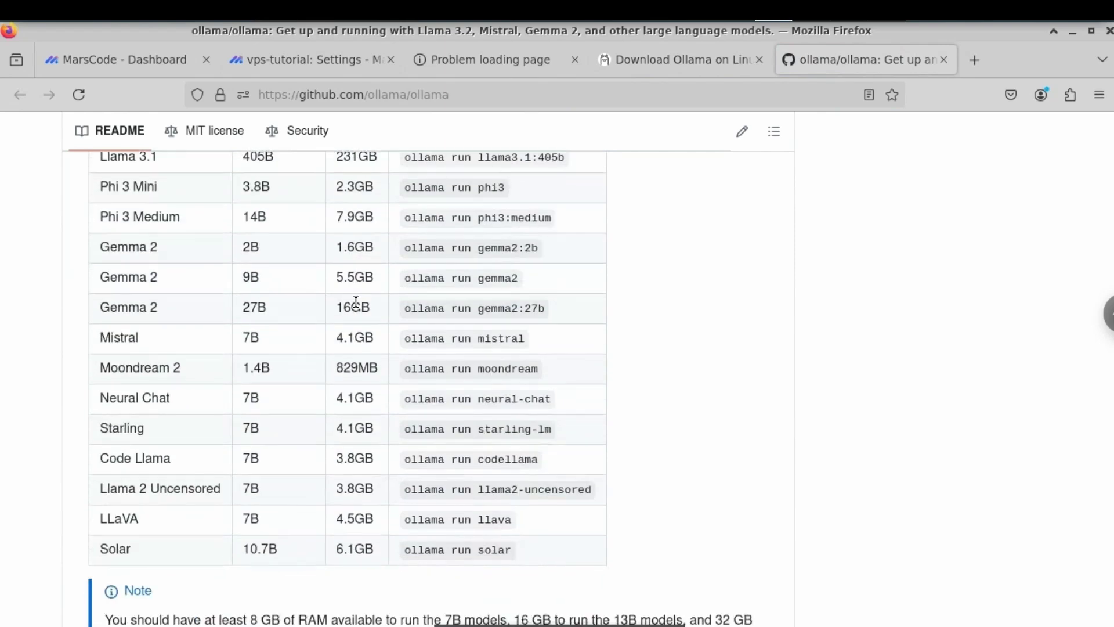
pyautogui.scroll(2, 355, 300)
pyautogui.scroll(-2, 355, 301)
# Run apt update in the terminal, which reports apt is unsupported and recommends Nix.
pyautogui.moveTo(539, 369); pyautogui.dragTo(405, 369)
pyautogui.hotkey('ctrl', 'Tab')
pyautogui.write('apt update')
pyautogui.press('Return')
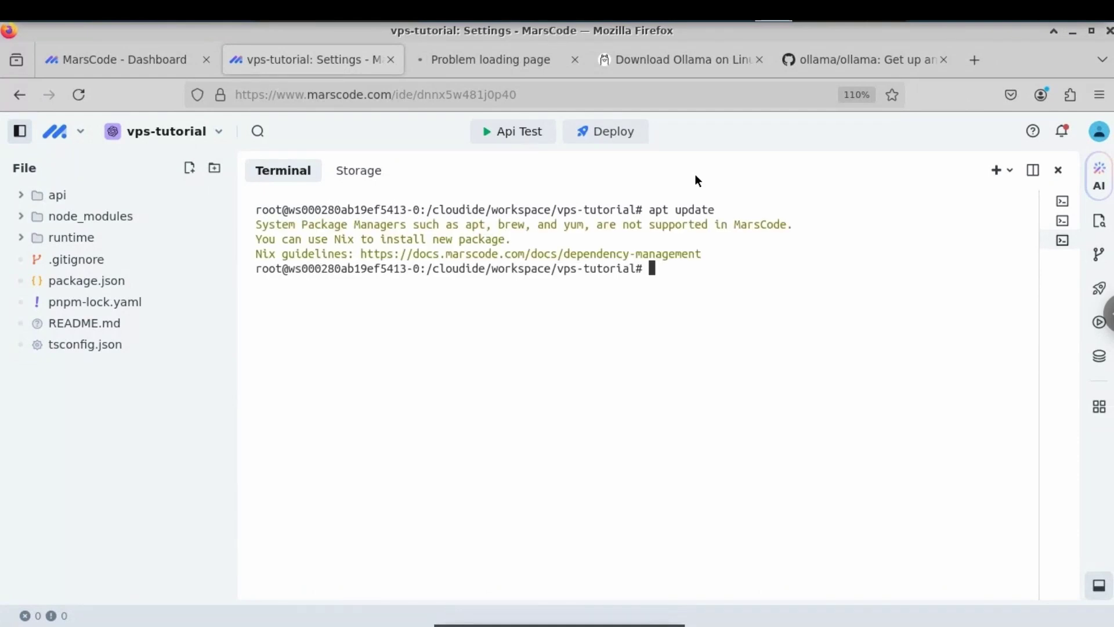
# Select 'Nix' in the output, clear the terminal, and open then close the terminal options list.
pyautogui.write('clear')
pyautogui.click(336, 239)
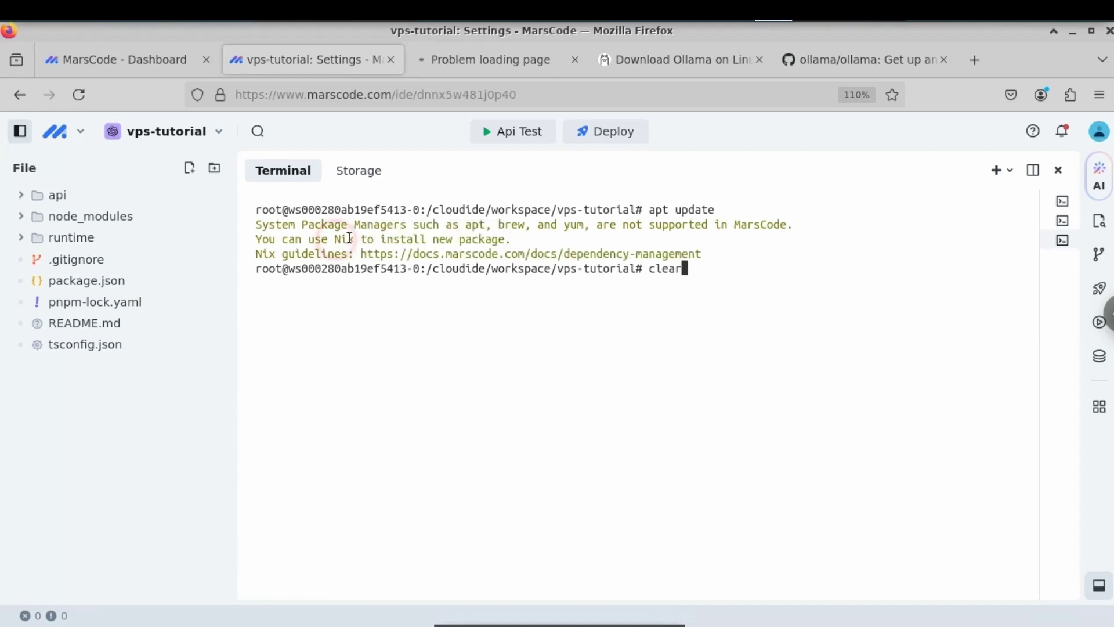
pyautogui.doubleClick(343, 239)
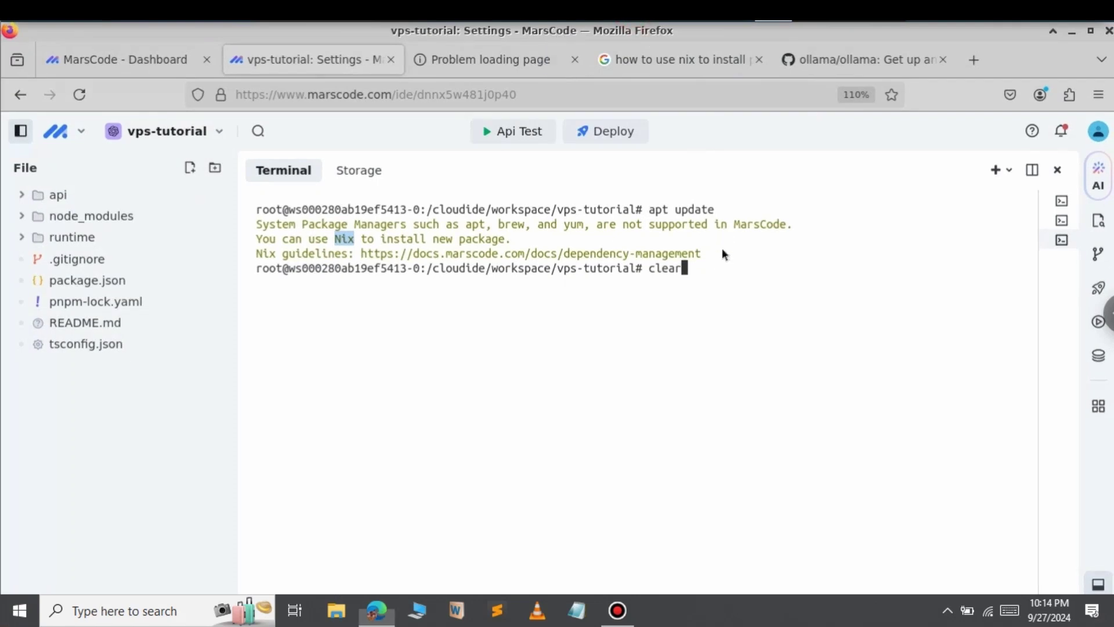
pyautogui.press('Return')
pyautogui.click(1009, 170)
pyautogui.moveTo(865, 300)
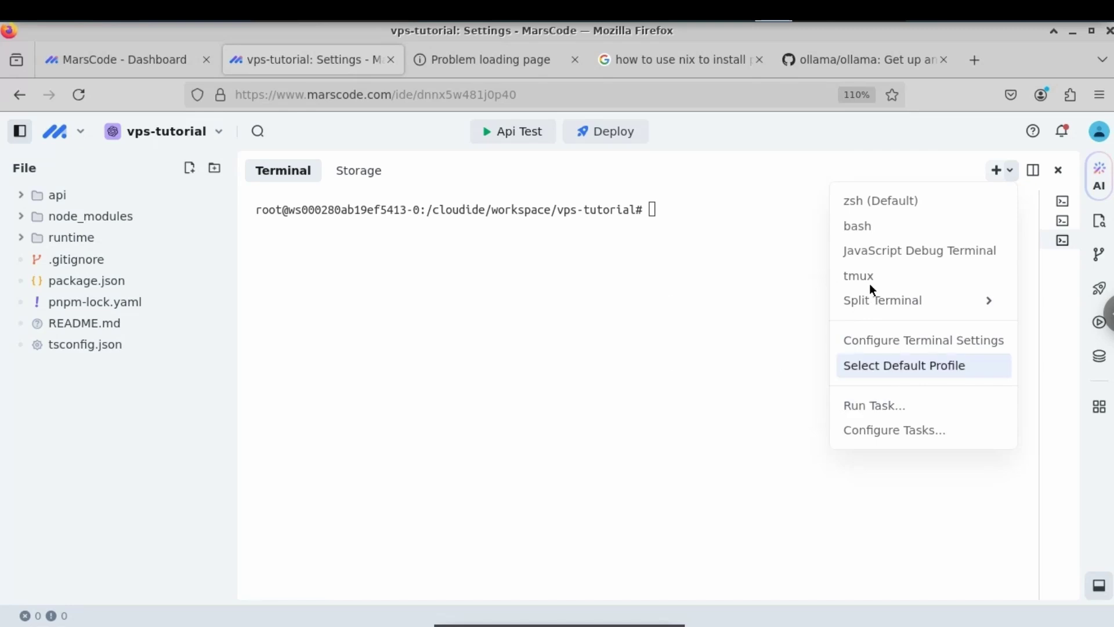
pyautogui.click(741, 181)
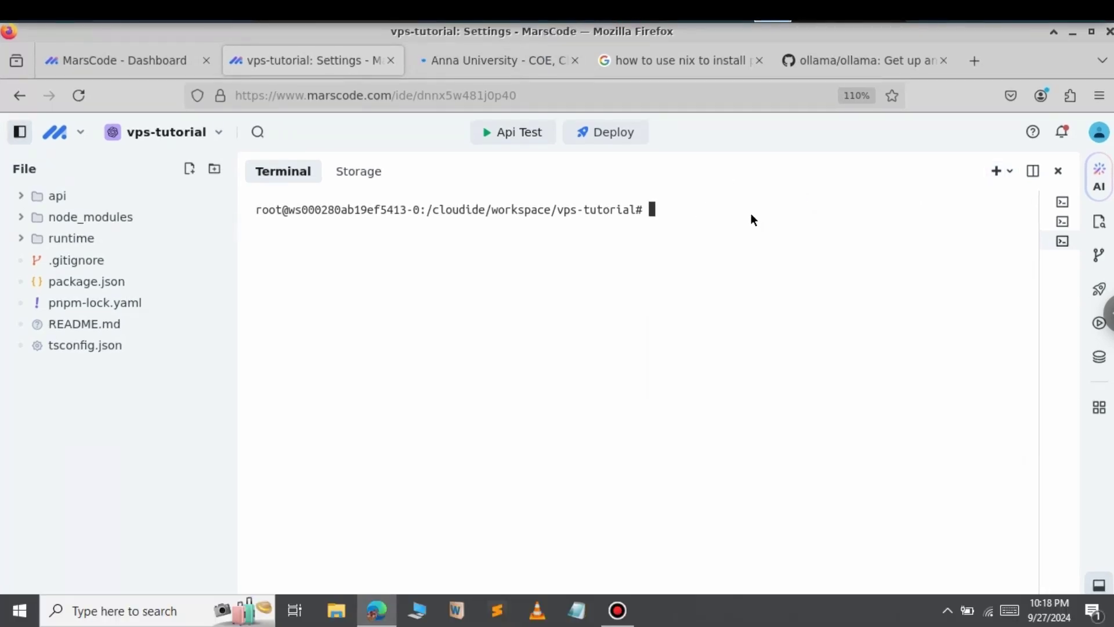
# List the workspace files with ls and view vps-tutorial's resources: 2-core CPU, 4GB memory, 10GB disk.
pyautogui.write('ls')
pyautogui.press('Return')
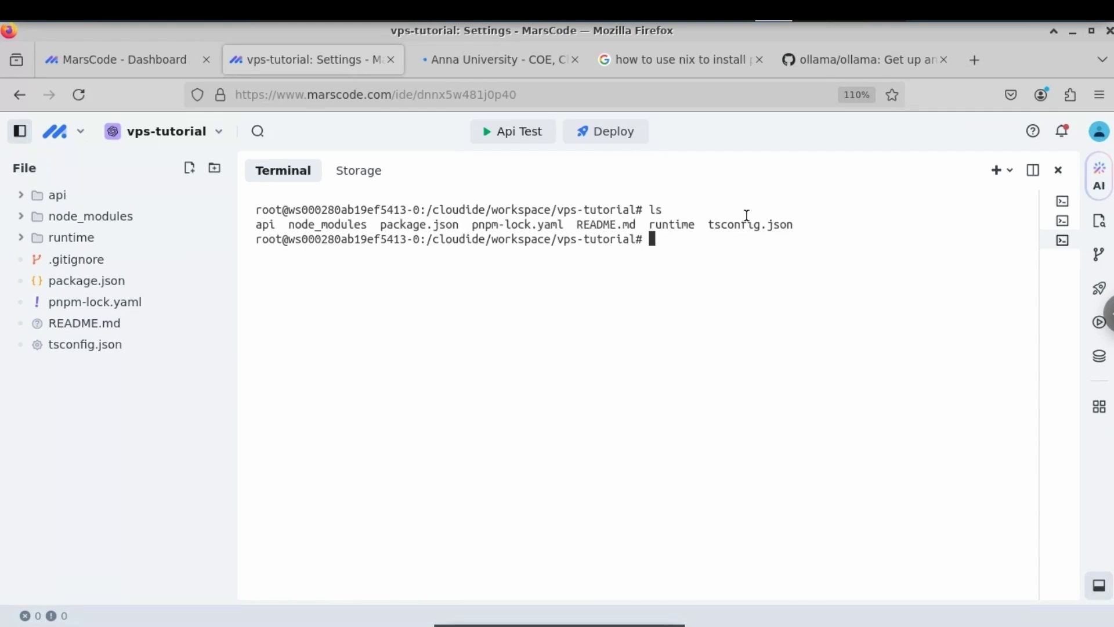
pyautogui.click(167, 131)
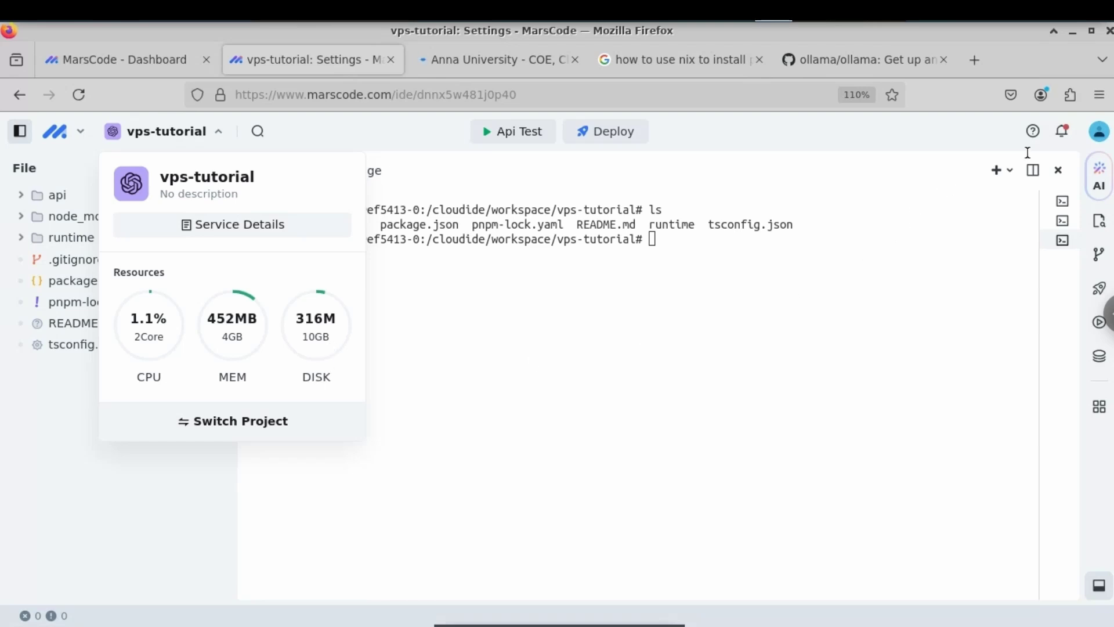
pyautogui.moveTo(1107, 177)
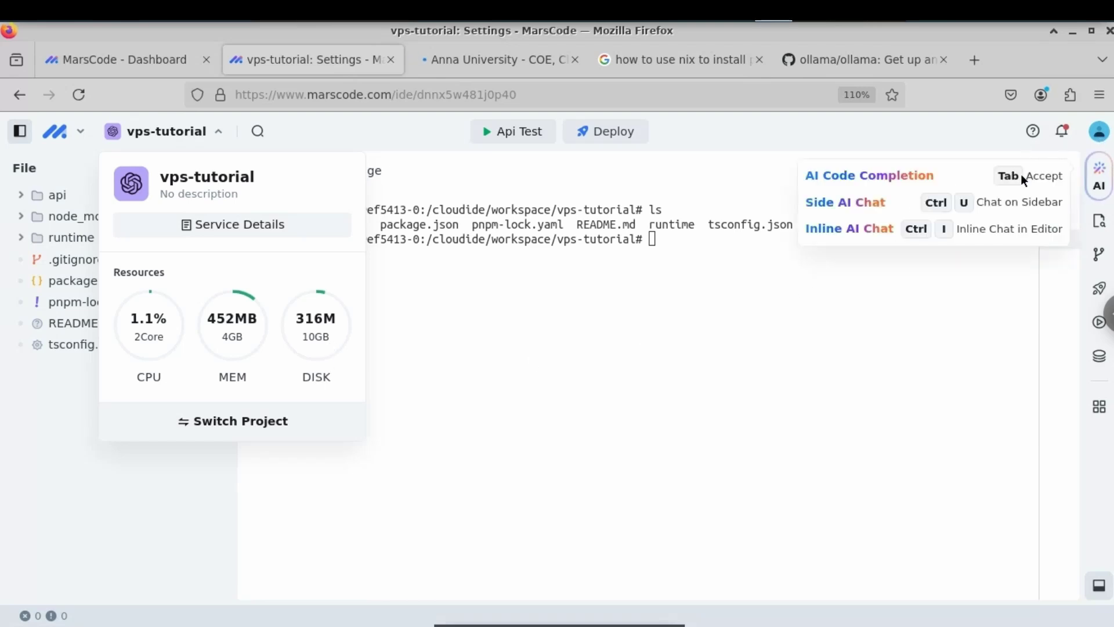